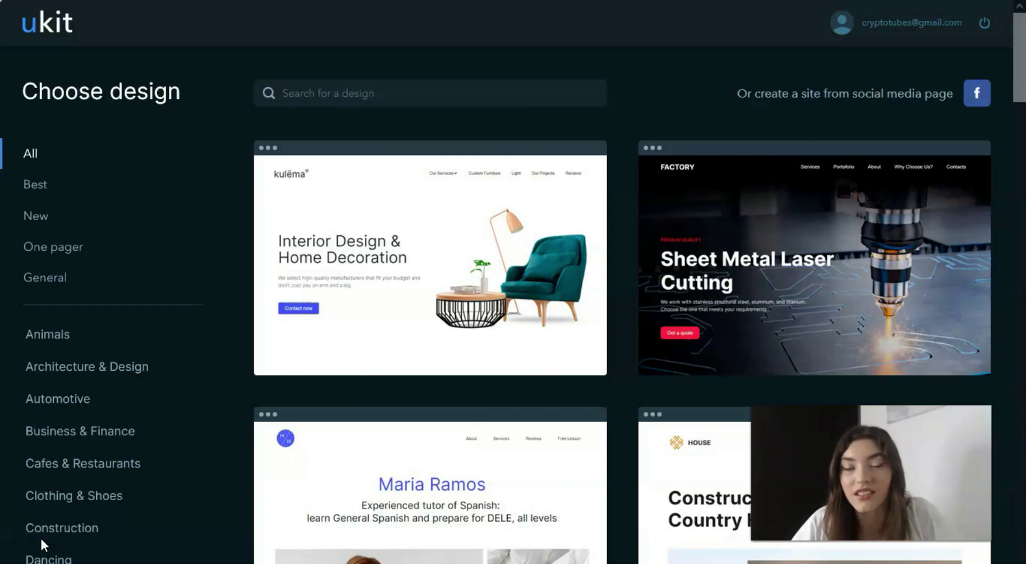
pyautogui.scroll(-2, 185, 393)
pyautogui.scroll(-5, 277, 365)
pyautogui.scroll(-5, 341, 365)
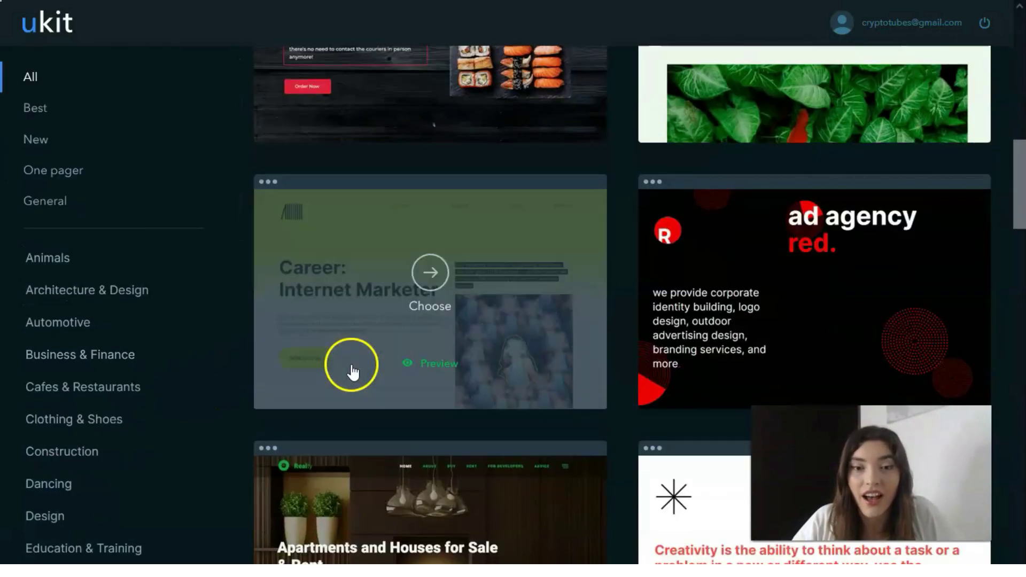
pyautogui.scroll(-5, 340, 365)
pyautogui.scroll(-4, 344, 359)
pyautogui.scroll(-3, 344, 359)
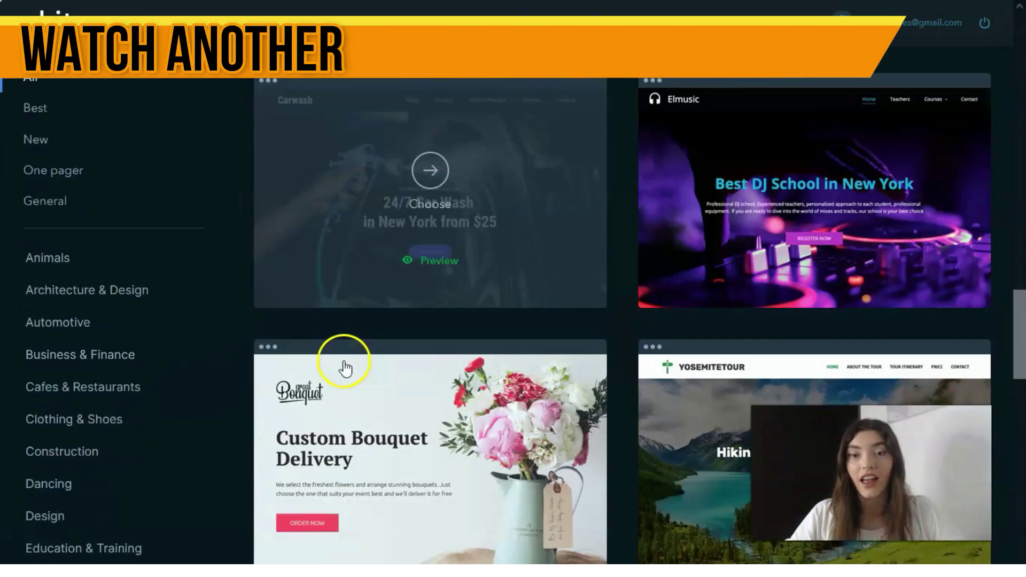
pyautogui.scroll(-2, 344, 359)
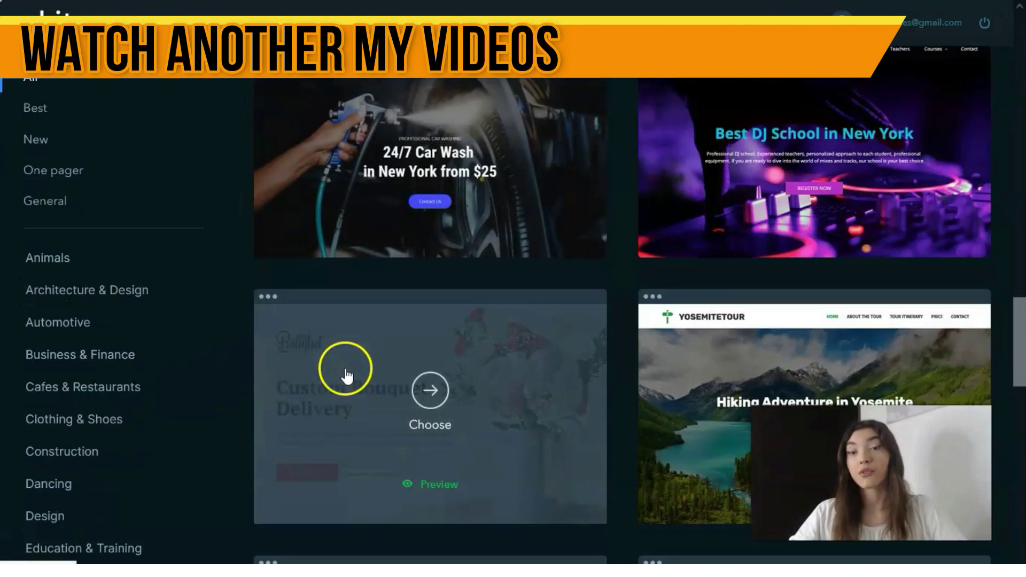
pyautogui.scroll(-3, 344, 364)
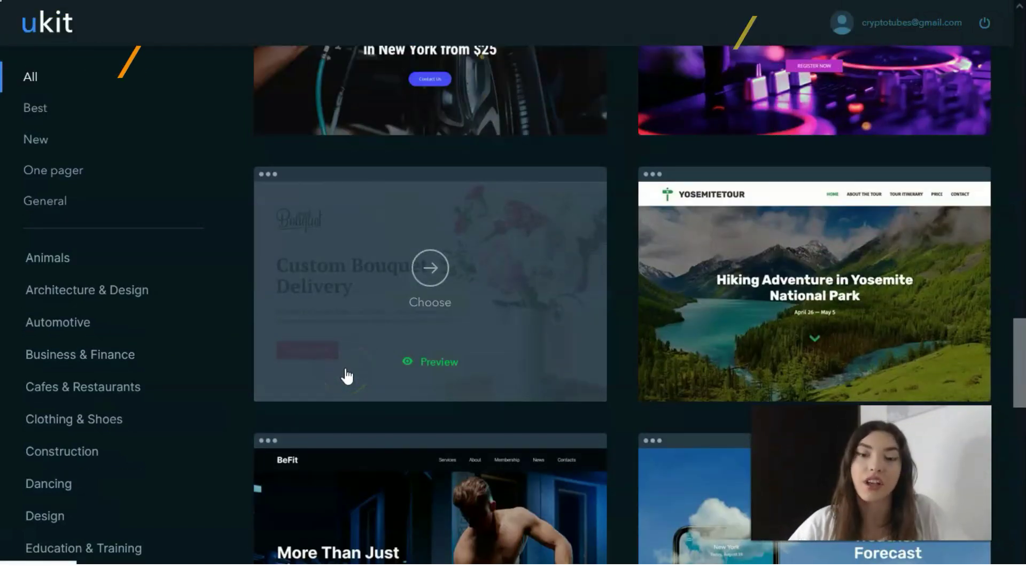
pyautogui.scroll(-5, 347, 375)
pyautogui.scroll(-5, 351, 361)
pyautogui.scroll(-4, 353, 352)
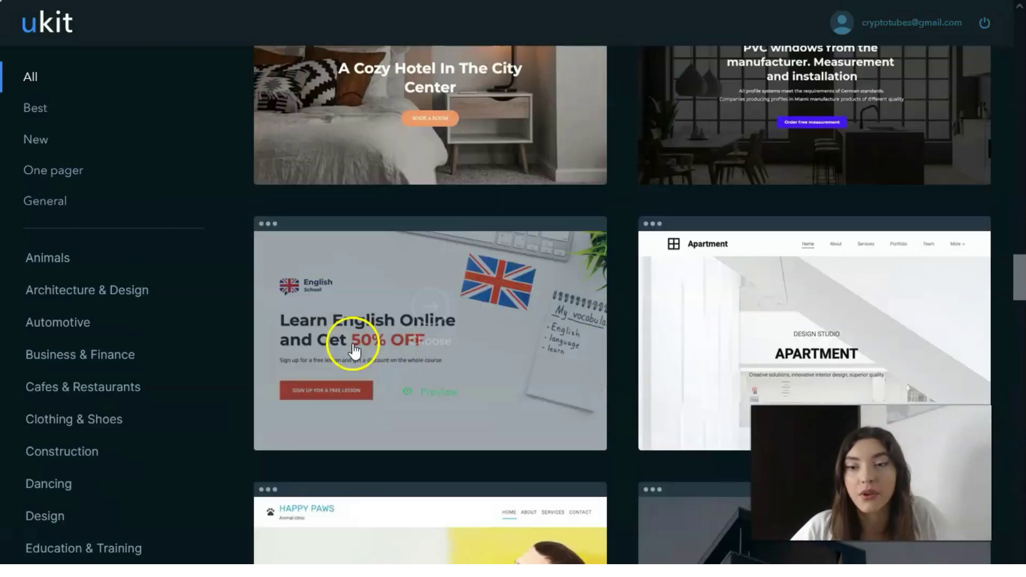
pyautogui.scroll(-5, 353, 349)
pyautogui.scroll(-5, 353, 349)
pyautogui.scroll(-4, 353, 349)
pyautogui.scroll(-5, 353, 350)
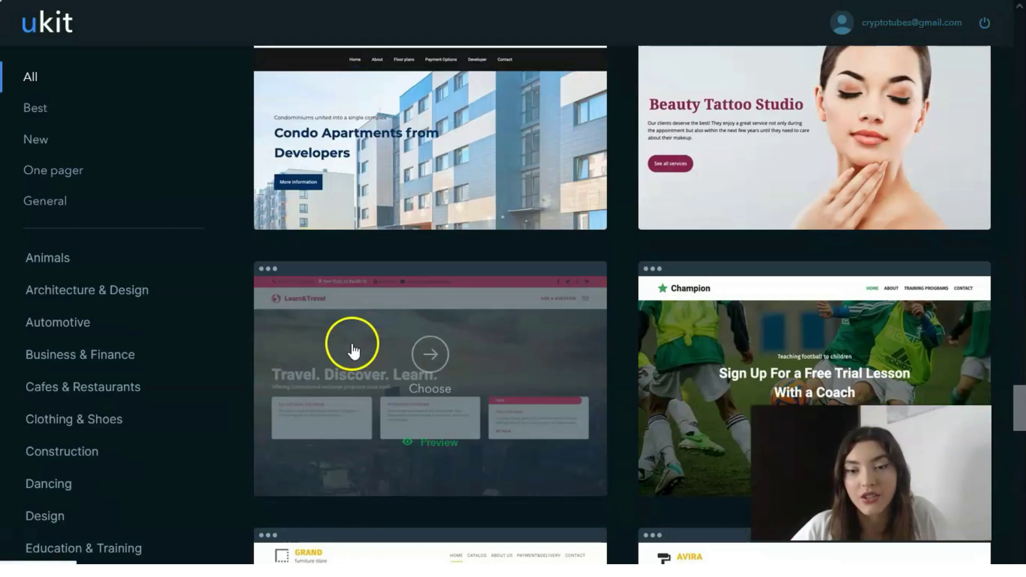
pyautogui.scroll(-5, 353, 349)
pyautogui.scroll(-5, 353, 349)
pyautogui.scroll(8, 352, 349)
pyautogui.scroll(-10, 349, 338)
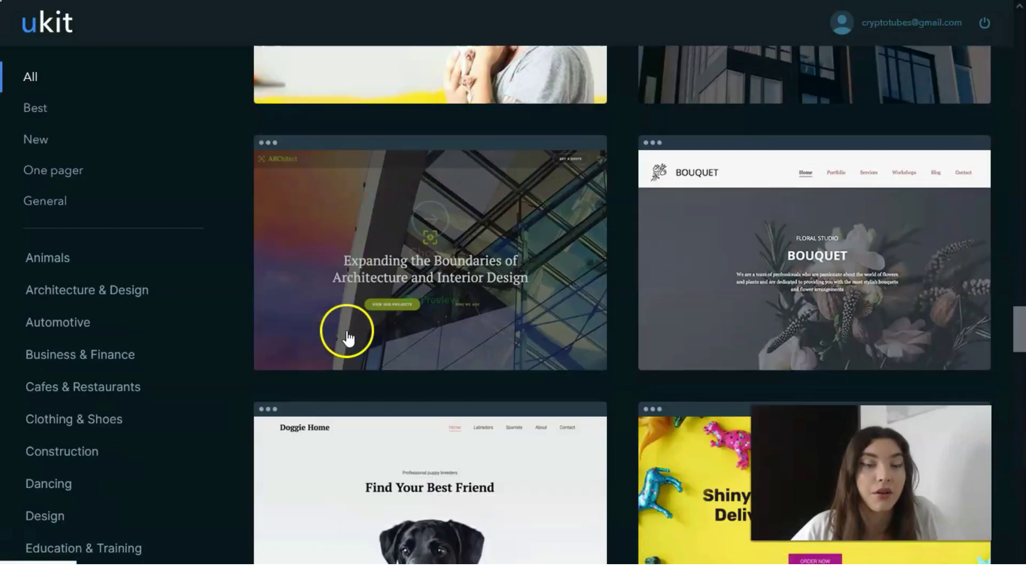
pyautogui.scroll(6, 346, 337)
pyautogui.scroll(5, 348, 337)
pyautogui.scroll(6, 349, 341)
pyautogui.scroll(6, 350, 347)
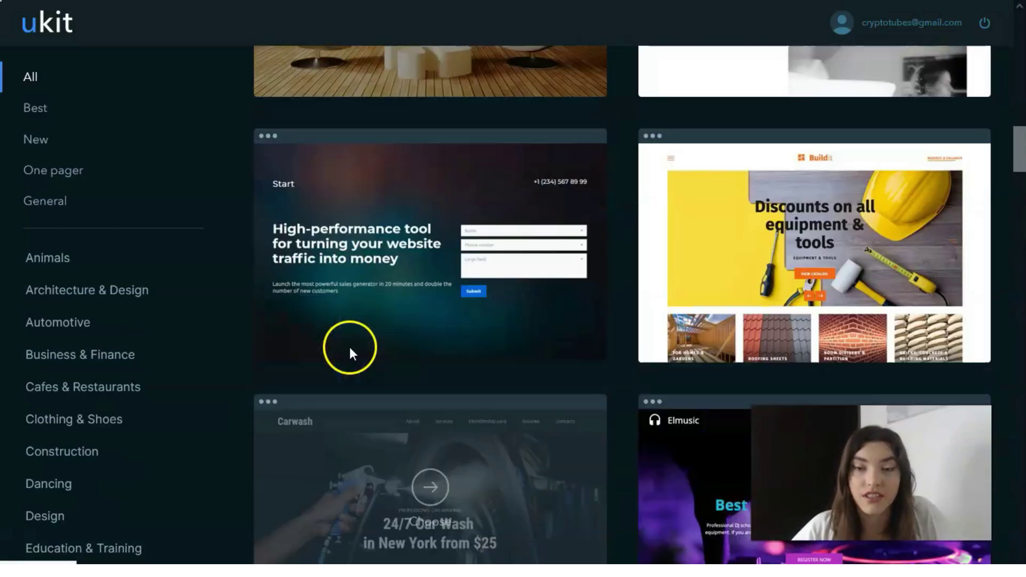
pyautogui.scroll(6, 350, 347)
pyautogui.scroll(1, 359, 336)
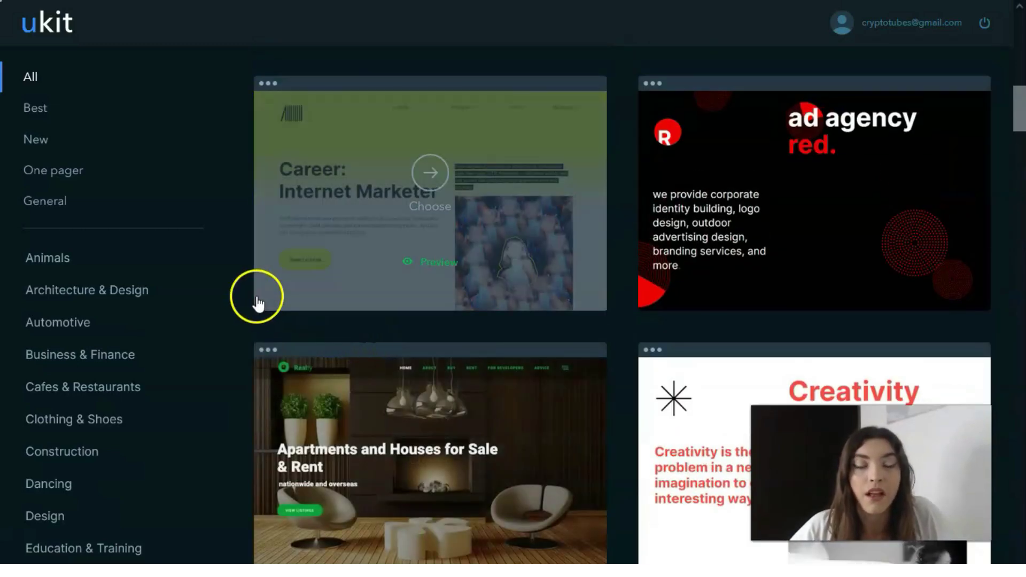
pyautogui.scroll(-2, 256, 301)
pyautogui.scroll(-3, 145, 241)
pyautogui.scroll(-3, 113, 217)
pyautogui.scroll(-4, 109, 224)
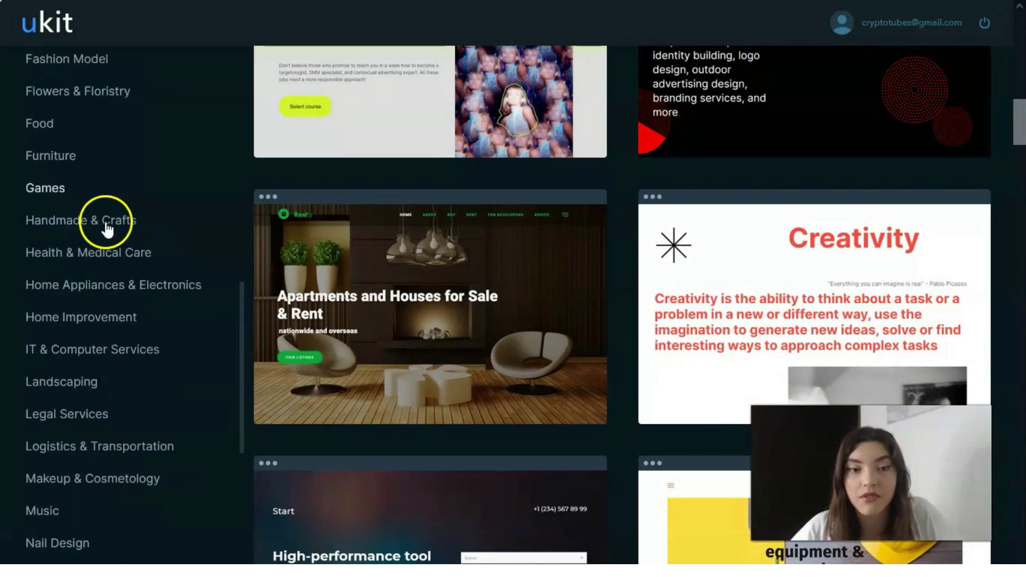
pyautogui.scroll(-5, 107, 227)
pyautogui.scroll(-1, 129, 328)
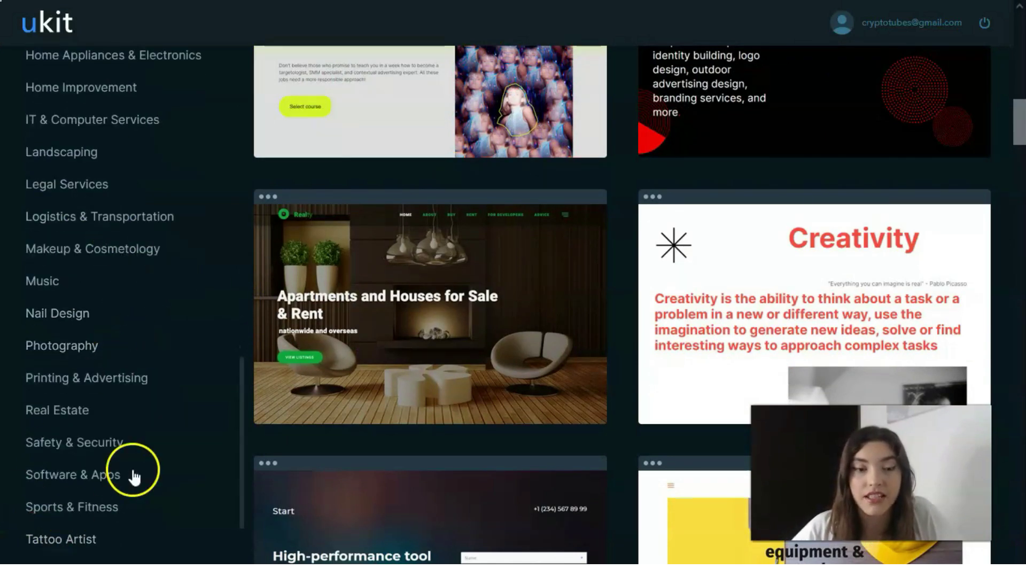
# Filter the template gallery to Sports & Fitness designs, then to Photography designs
pyautogui.click(107, 510)
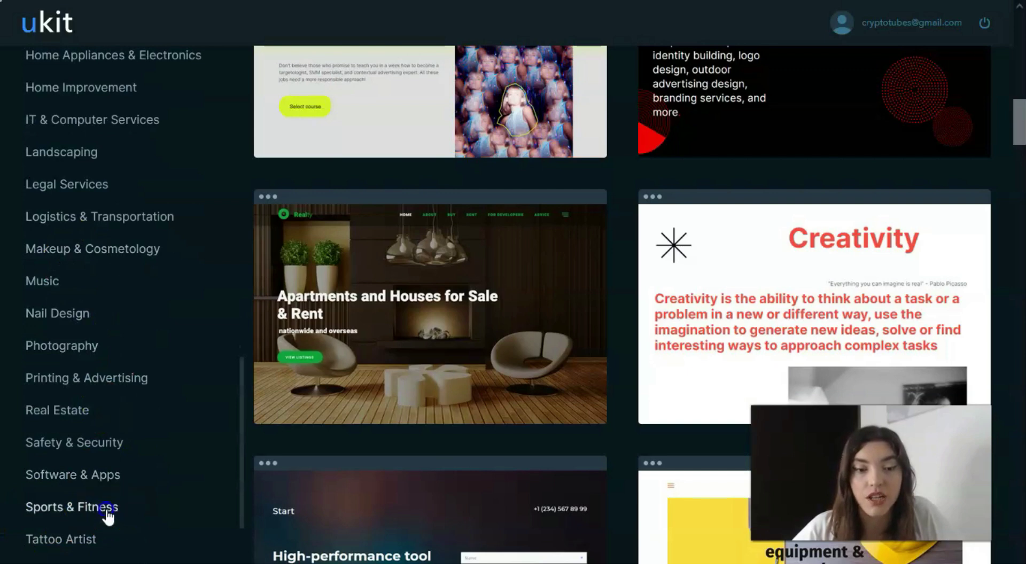
pyautogui.scroll(-2, 794, 313)
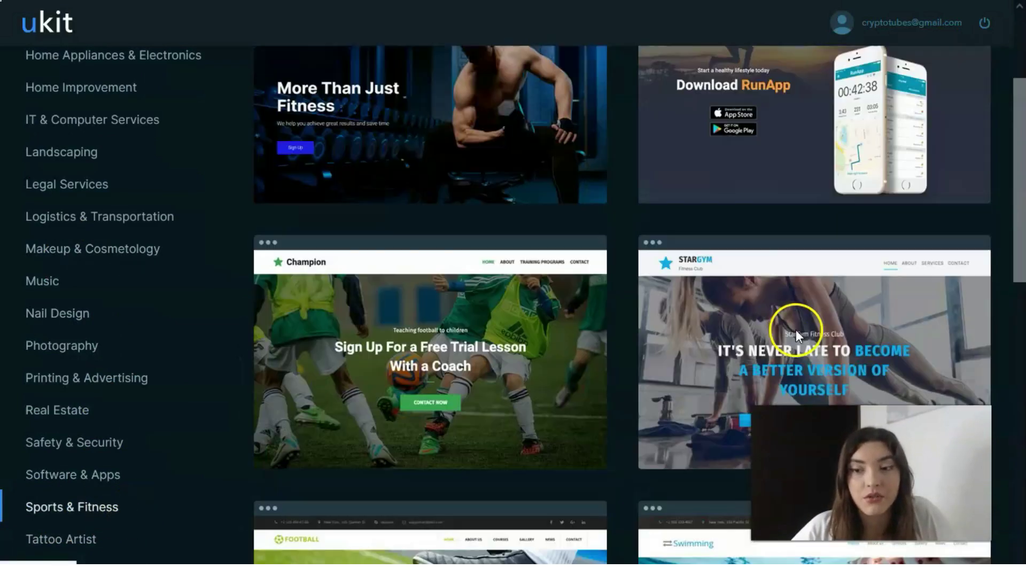
pyautogui.scroll(-3, 796, 338)
pyautogui.scroll(-2, 793, 332)
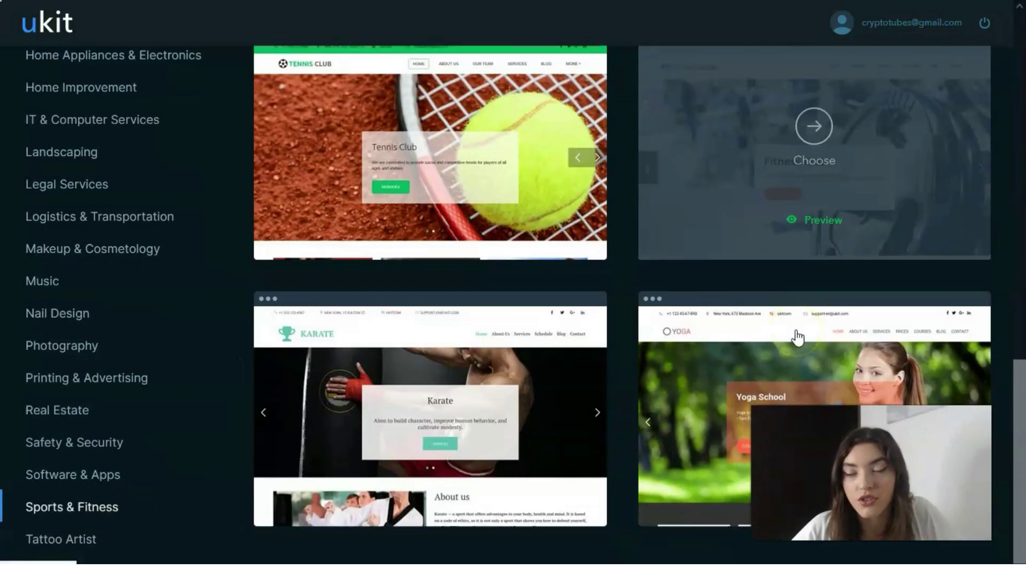
pyautogui.click(62, 346)
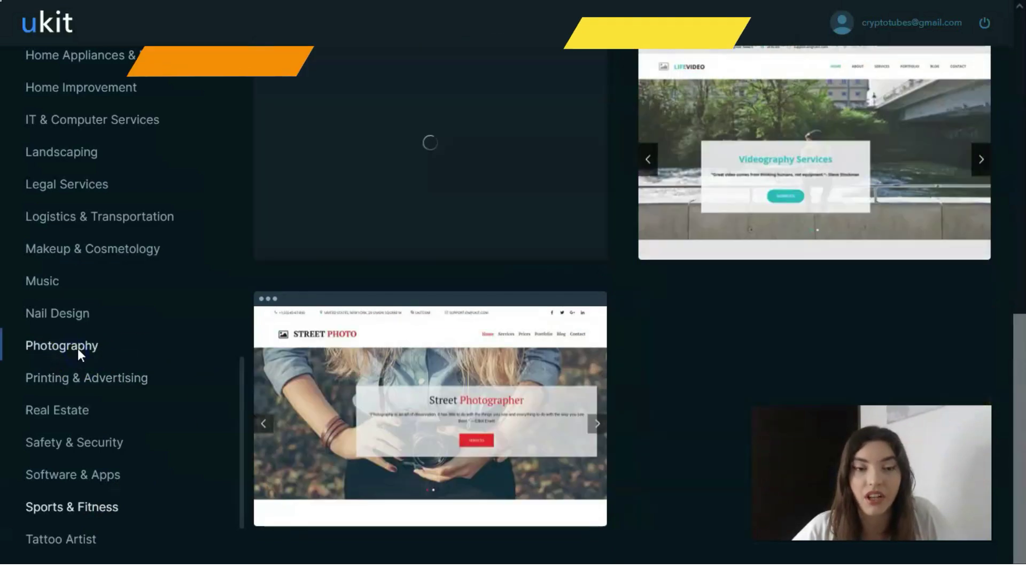
pyautogui.scroll(3, 635, 294)
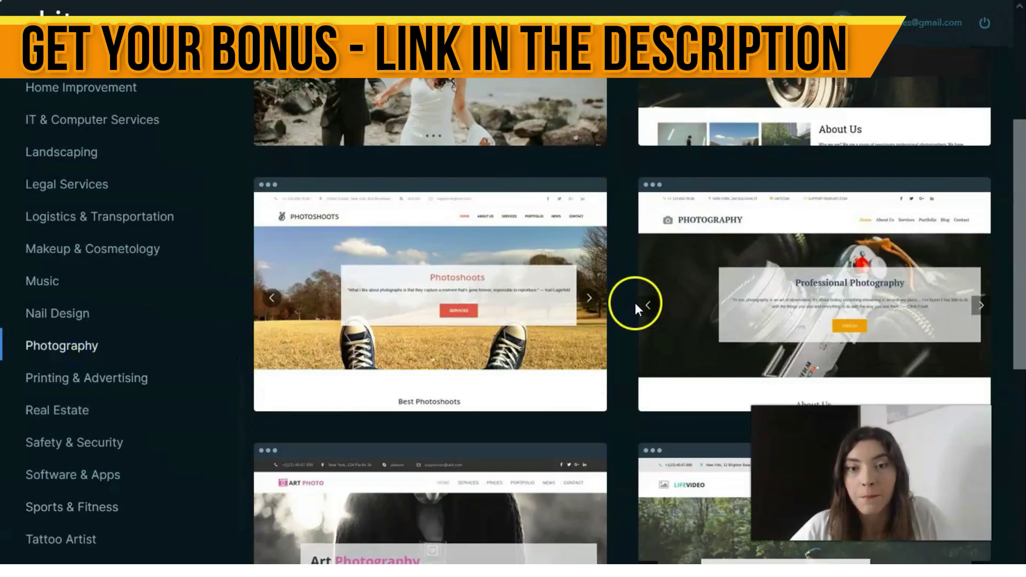
pyautogui.scroll(-5, 636, 302)
pyautogui.scroll(-2, 635, 302)
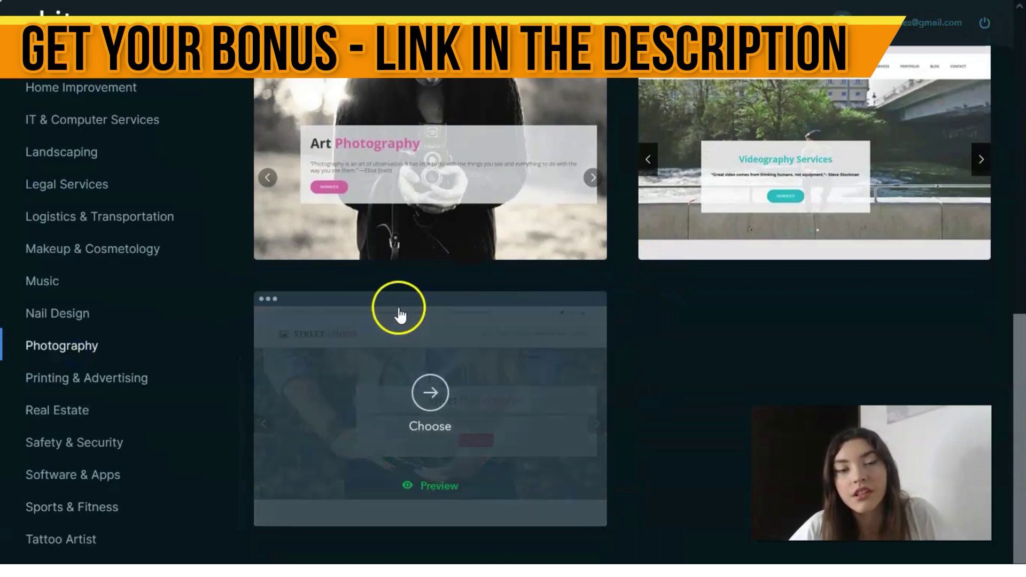
pyautogui.scroll(3, 145, 277)
pyautogui.scroll(3, 145, 277)
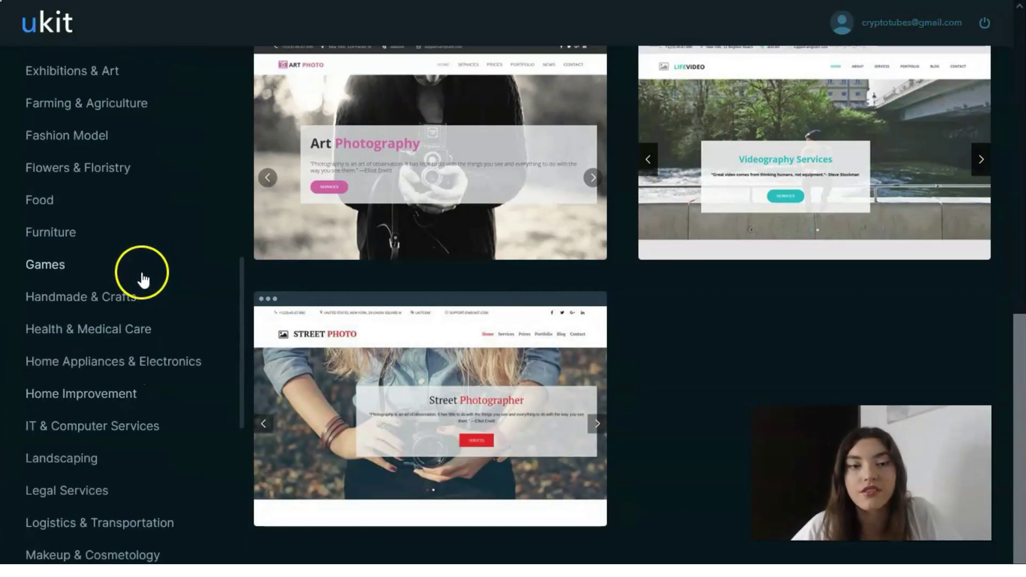
pyautogui.scroll(2, 144, 277)
pyautogui.scroll(2, 144, 277)
pyautogui.scroll(1, 145, 277)
pyautogui.scroll(1, 144, 276)
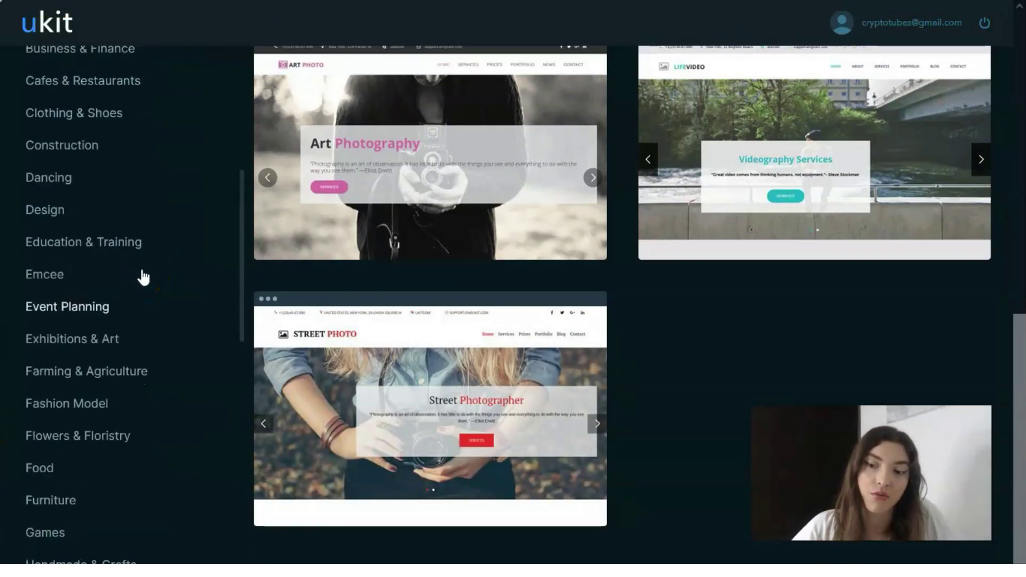
pyautogui.scroll(1, 145, 277)
pyautogui.scroll(2, 144, 277)
# Filter the template gallery to show only Dancing category designs
pyautogui.click(58, 297)
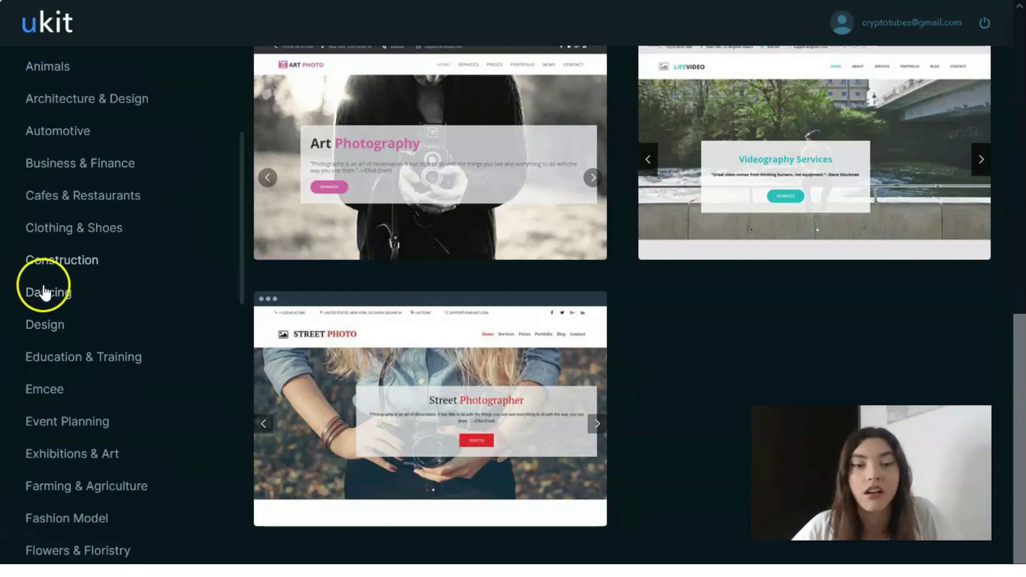
pyautogui.click(45, 292)
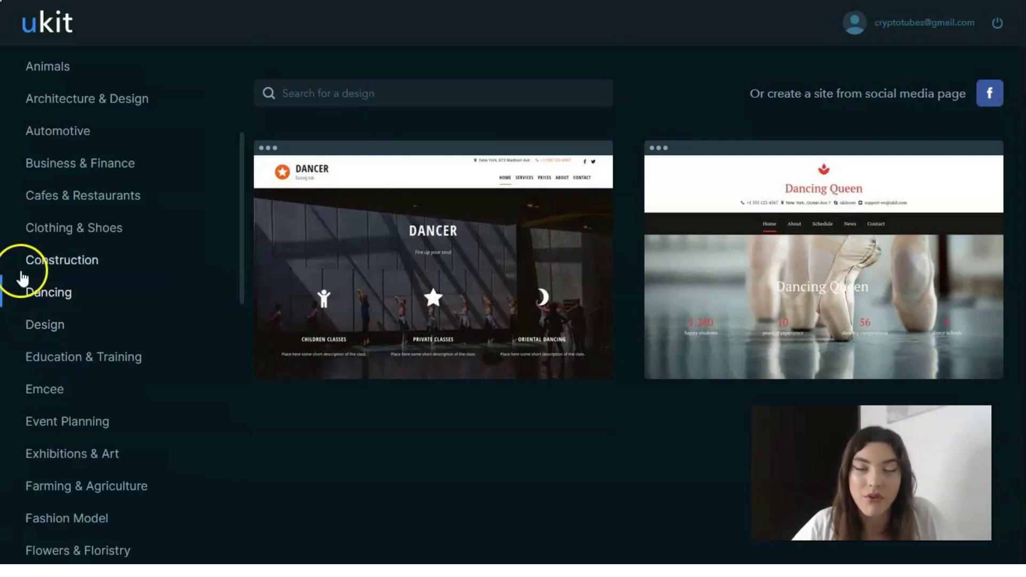
pyautogui.scroll(3, 39, 281)
pyautogui.scroll(3, 38, 281)
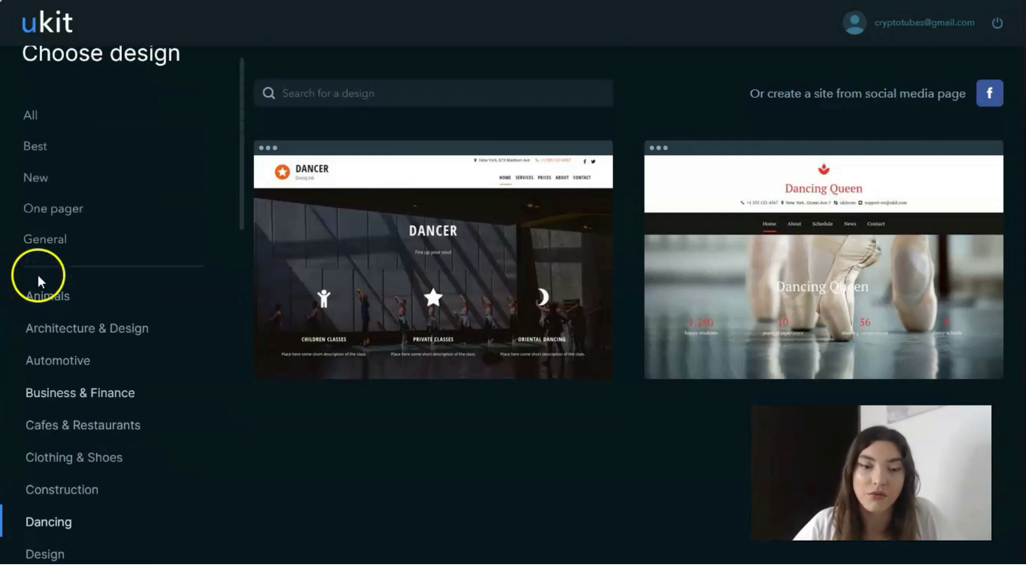
pyautogui.scroll(1, 39, 280)
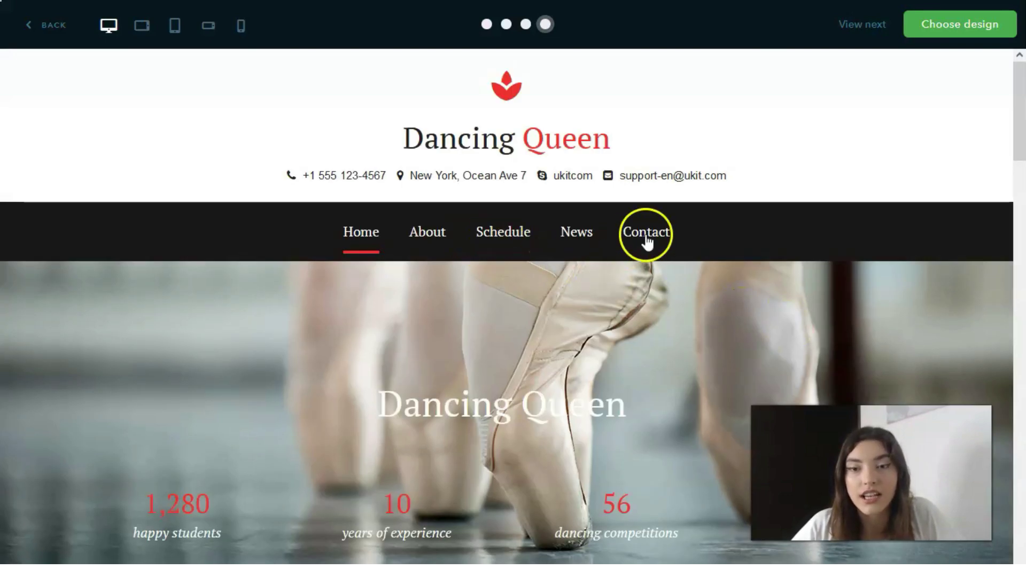
pyautogui.scroll(-1, 319, 411)
pyautogui.scroll(-5, 318, 411)
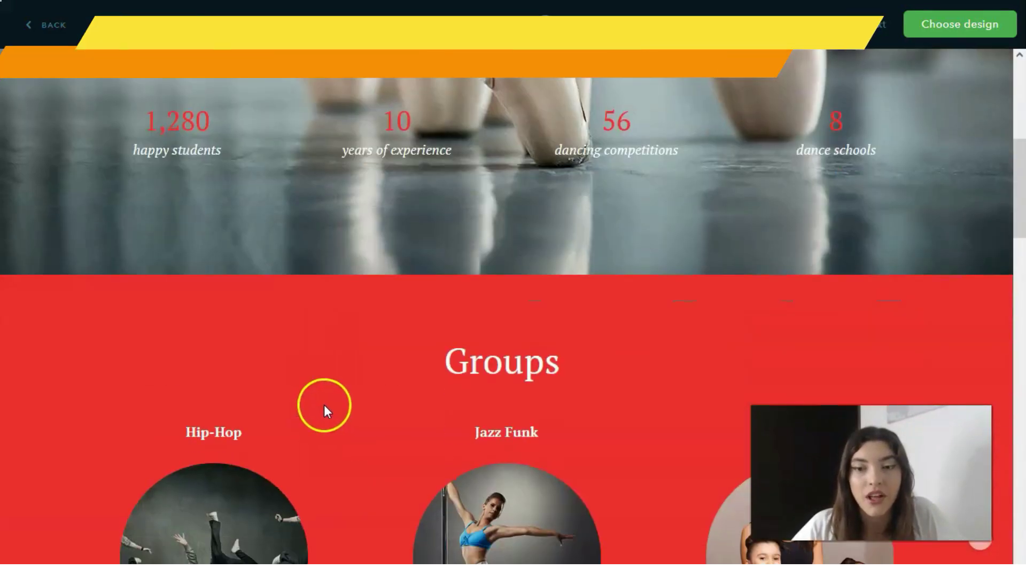
pyautogui.scroll(-3, 324, 405)
pyautogui.scroll(-5, 326, 398)
pyautogui.scroll(-4, 326, 397)
pyautogui.scroll(-5, 339, 400)
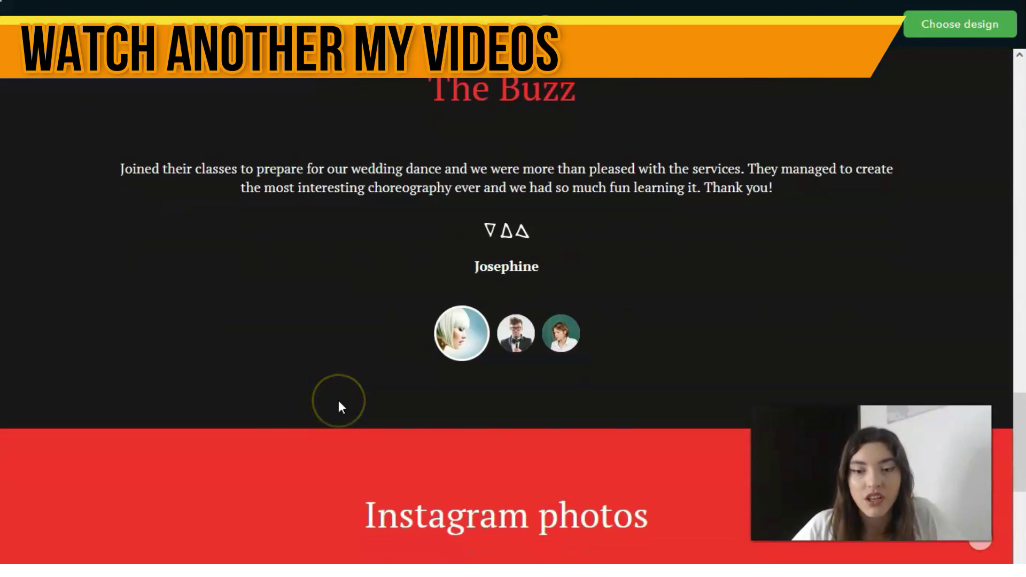
pyautogui.scroll(-5, 338, 400)
pyautogui.scroll(-3, 339, 400)
pyautogui.scroll(-3, 339, 409)
pyautogui.scroll(-3, 341, 408)
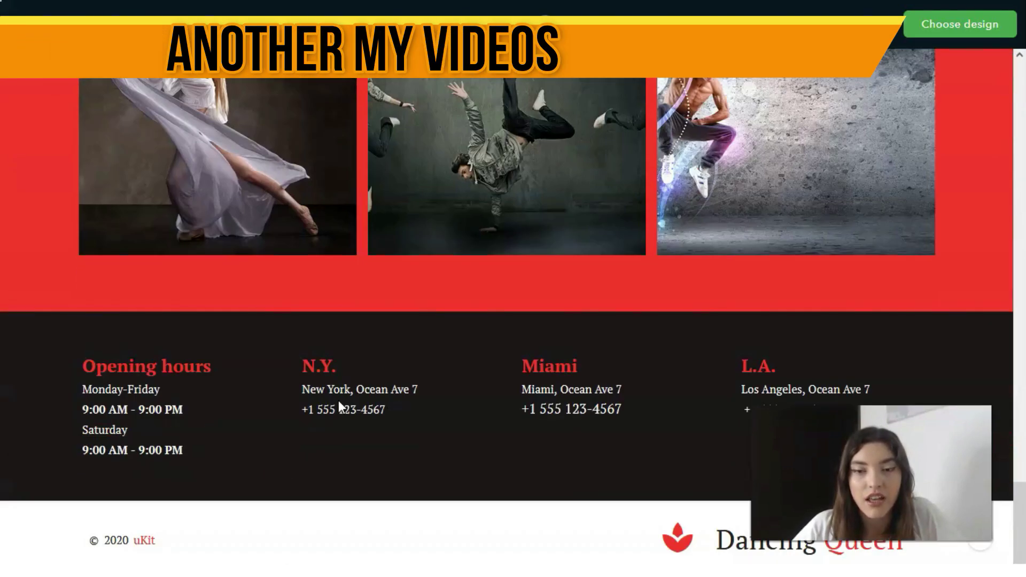
pyautogui.scroll(4, 340, 408)
pyautogui.scroll(6, 340, 409)
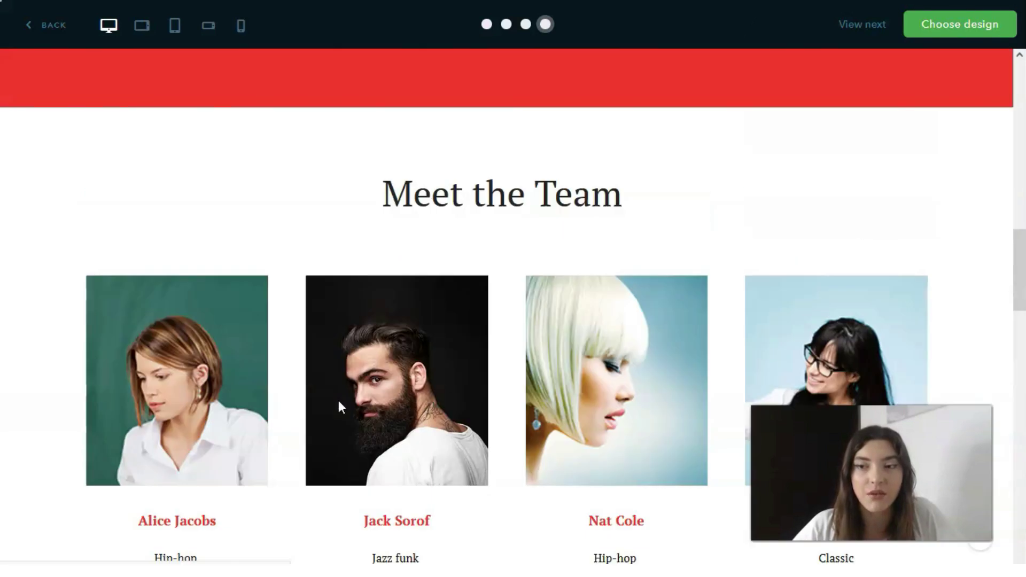
pyautogui.scroll(5, 339, 400)
pyautogui.scroll(5, 338, 400)
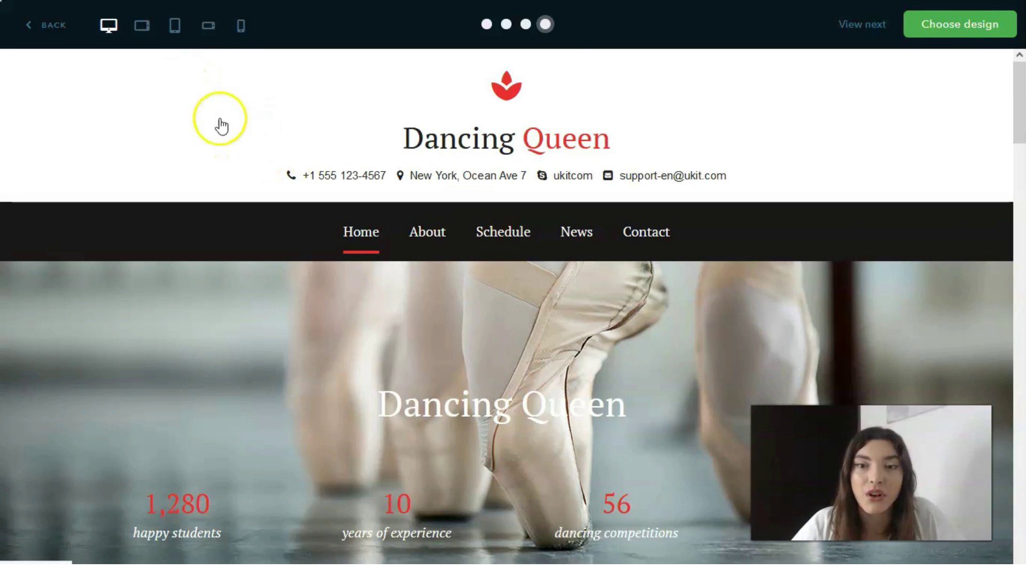
# Preview Dancing Queen in tablet, portrait tablet and phone layouts, ending on landscape tablet
pyautogui.click(141, 26)
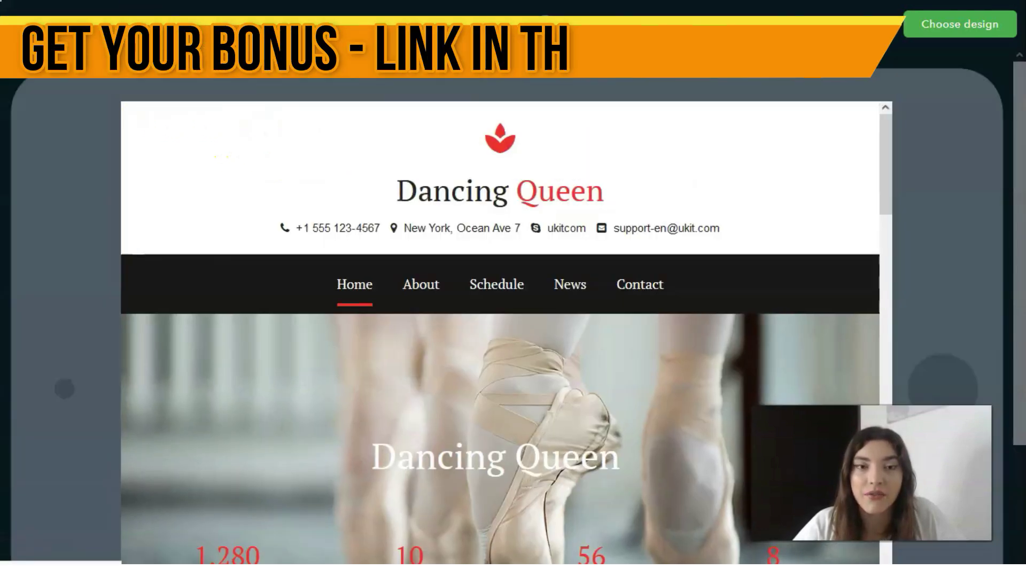
pyautogui.click(212, 25)
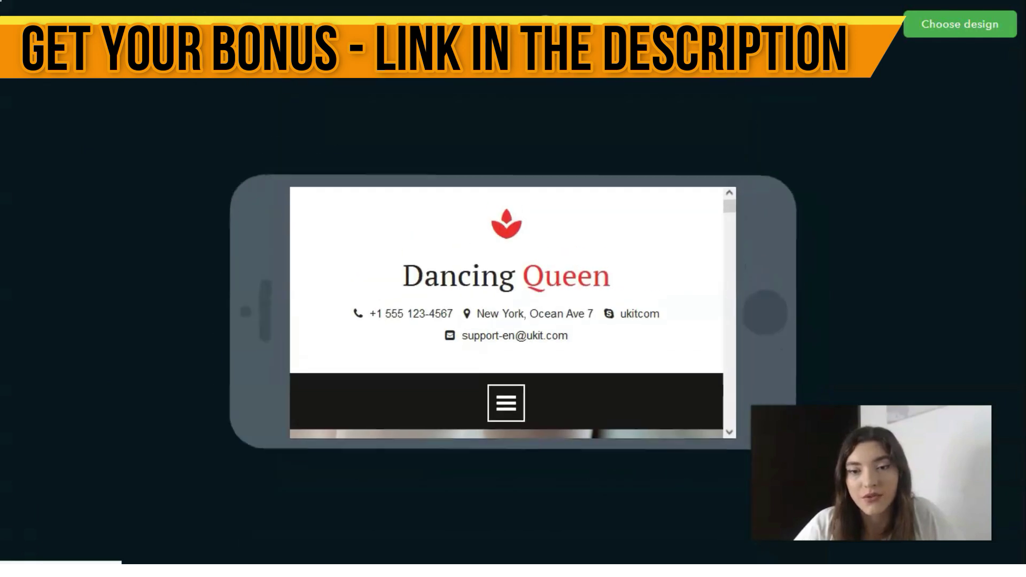
pyautogui.click(213, 24)
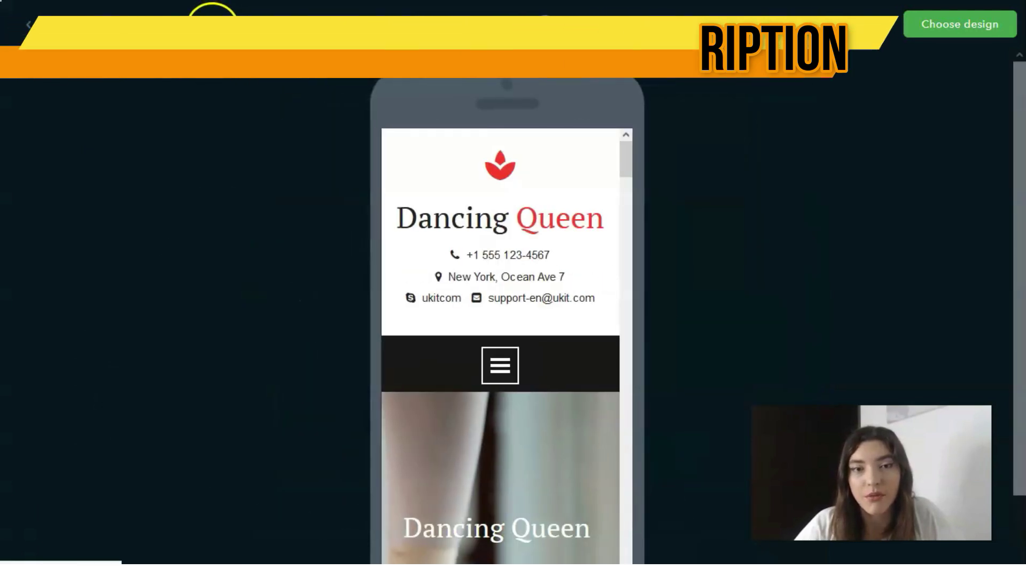
pyautogui.click(208, 24)
pyautogui.click(175, 25)
pyautogui.click(142, 24)
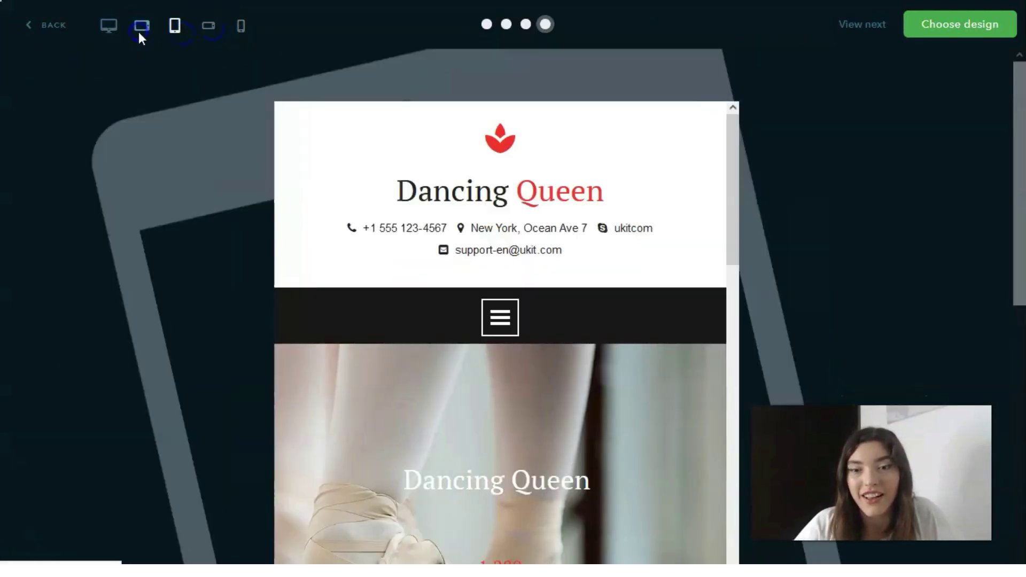
pyautogui.scroll(-8, 602, 211)
pyautogui.scroll(-5, 602, 211)
pyautogui.scroll(-5, 601, 211)
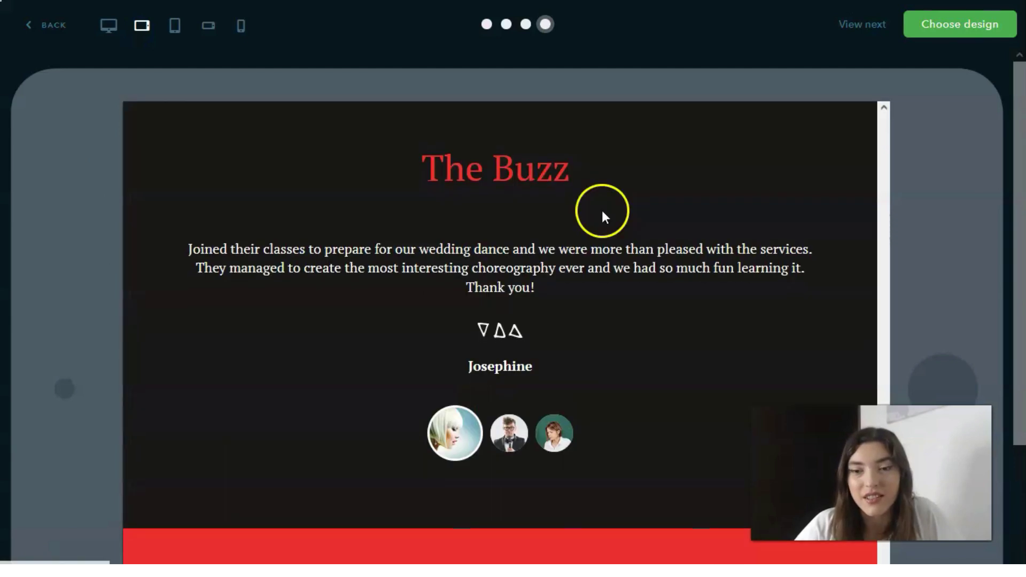
pyautogui.scroll(-3, 602, 211)
pyautogui.scroll(8, 602, 210)
pyautogui.scroll(8, 603, 210)
pyautogui.scroll(5, 562, 240)
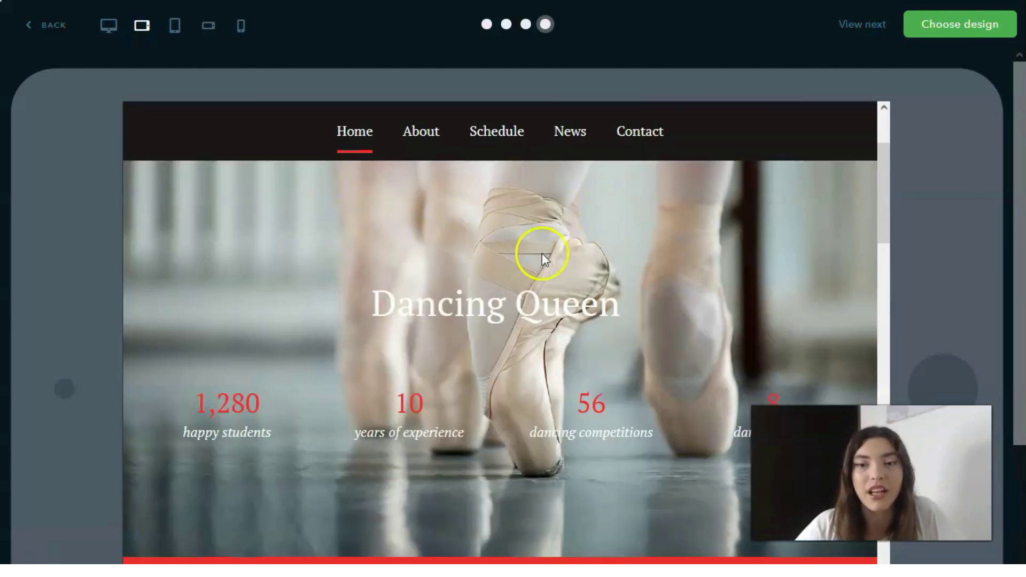
pyautogui.scroll(4, 543, 253)
pyautogui.scroll(-5, 541, 252)
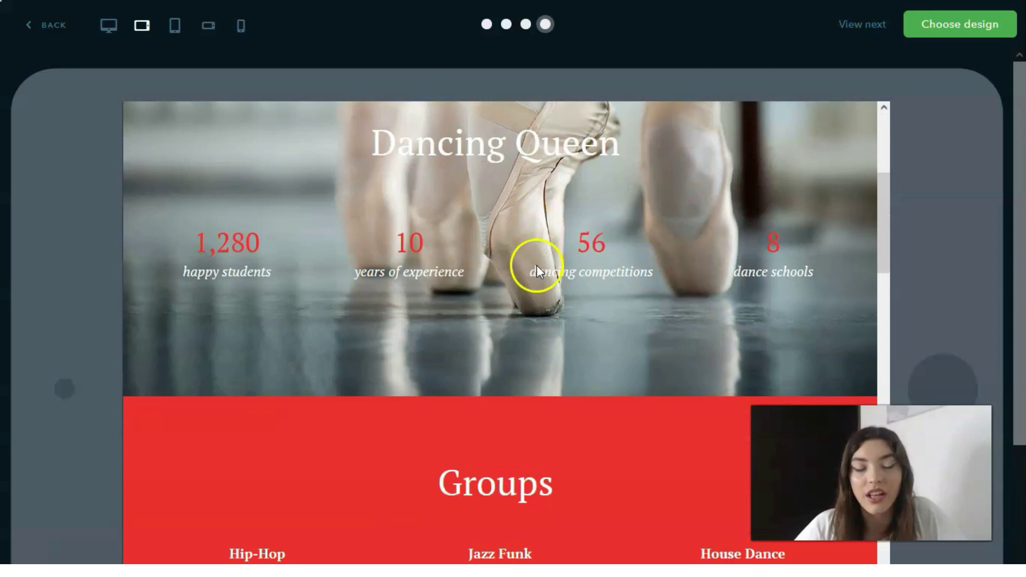
pyautogui.scroll(-5, 536, 265)
pyautogui.scroll(-5, 536, 252)
pyautogui.scroll(5, 526, 238)
pyautogui.scroll(5, 527, 239)
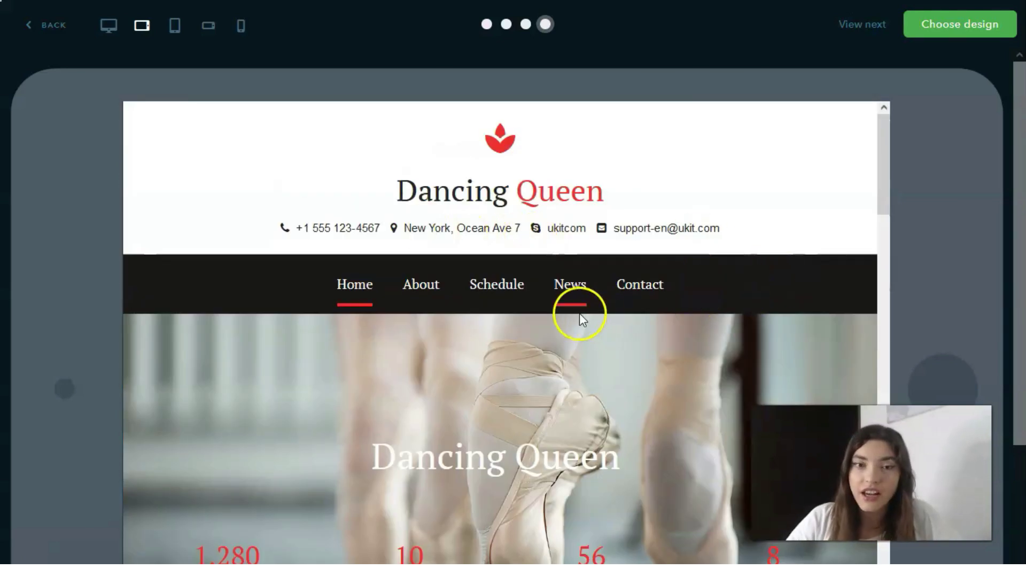
pyautogui.scroll(-4, 283, 236)
pyautogui.scroll(-3, 283, 236)
pyautogui.scroll(-5, 272, 208)
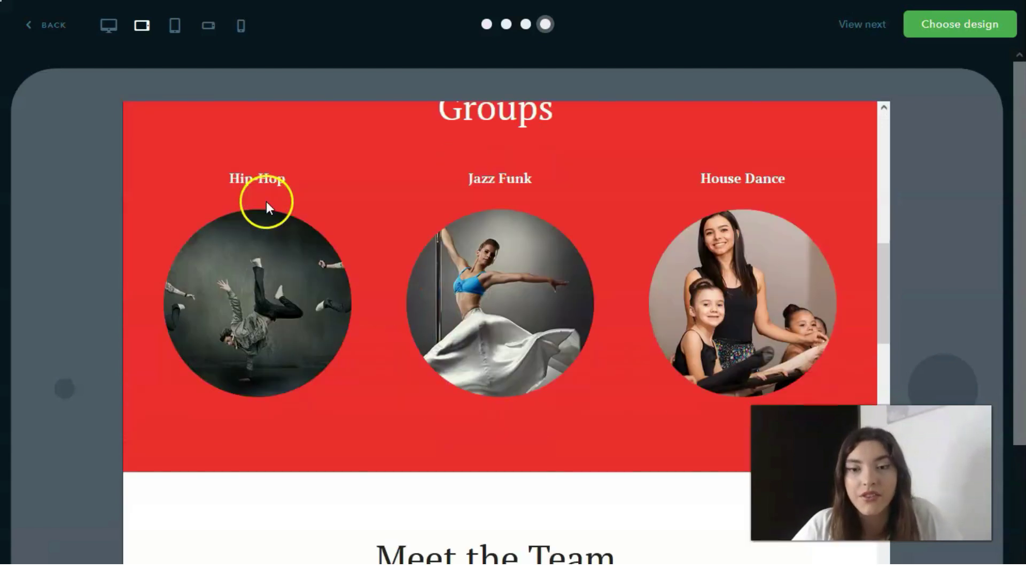
pyautogui.scroll(-5, 281, 217)
pyautogui.scroll(-4, 305, 224)
pyautogui.scroll(5, 308, 222)
pyautogui.scroll(4, 309, 217)
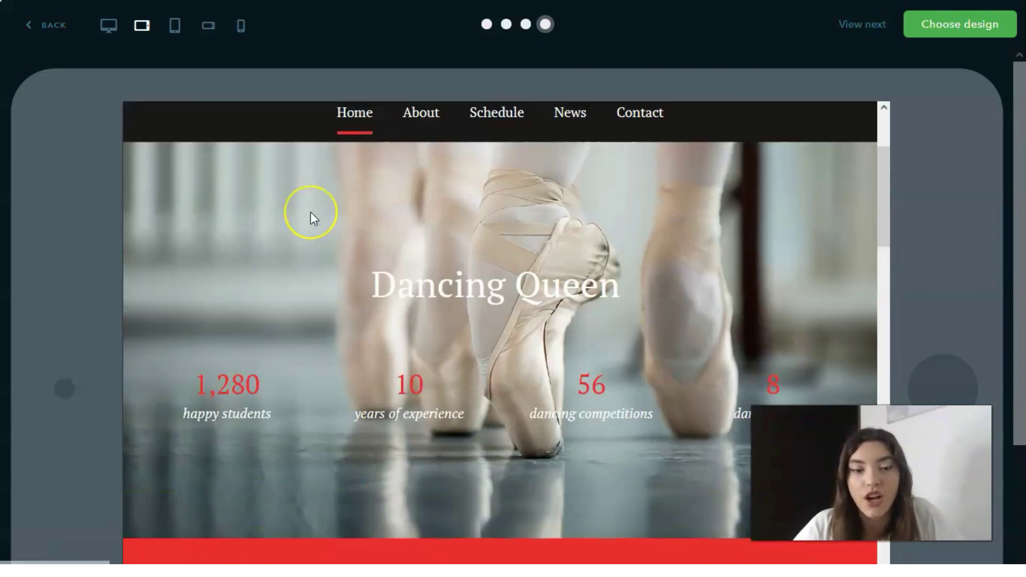
pyautogui.scroll(3, 311, 213)
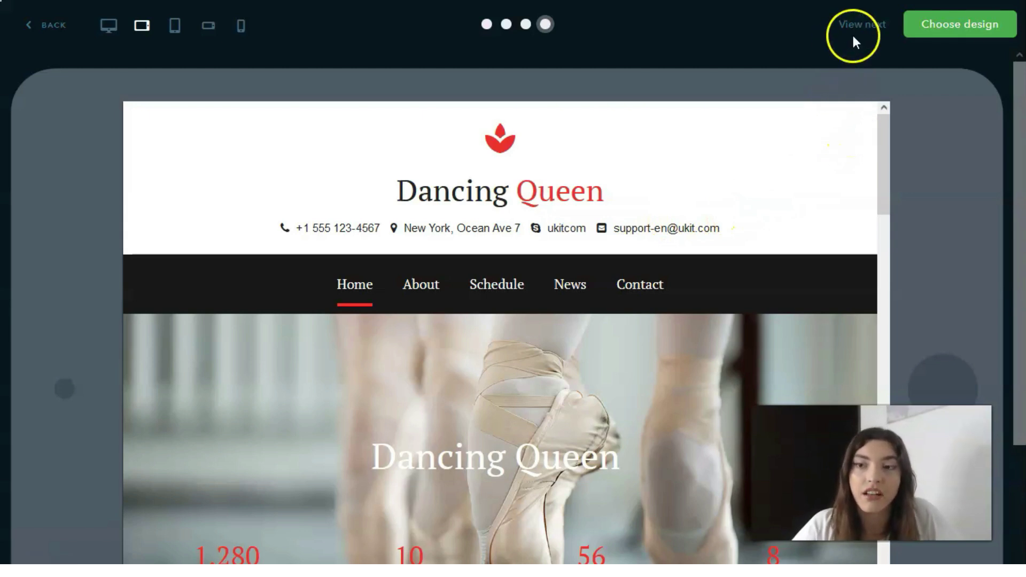
# Choose the Dancing Queen design for the new site
pyautogui.click(955, 32)
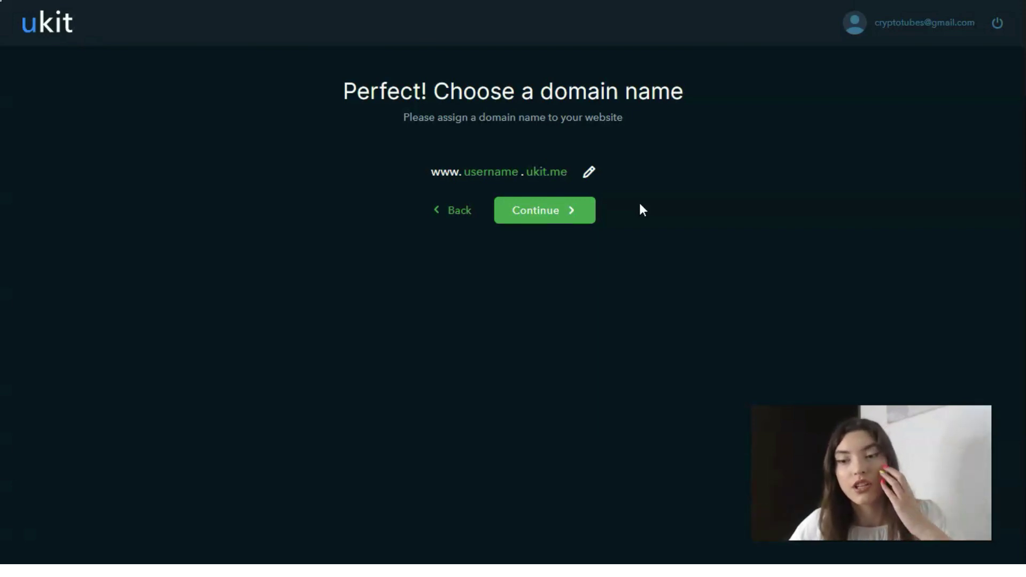
# Keep the default username.ukit.me domain, then show the Contact page from the Pages list
pyautogui.click(550, 212)
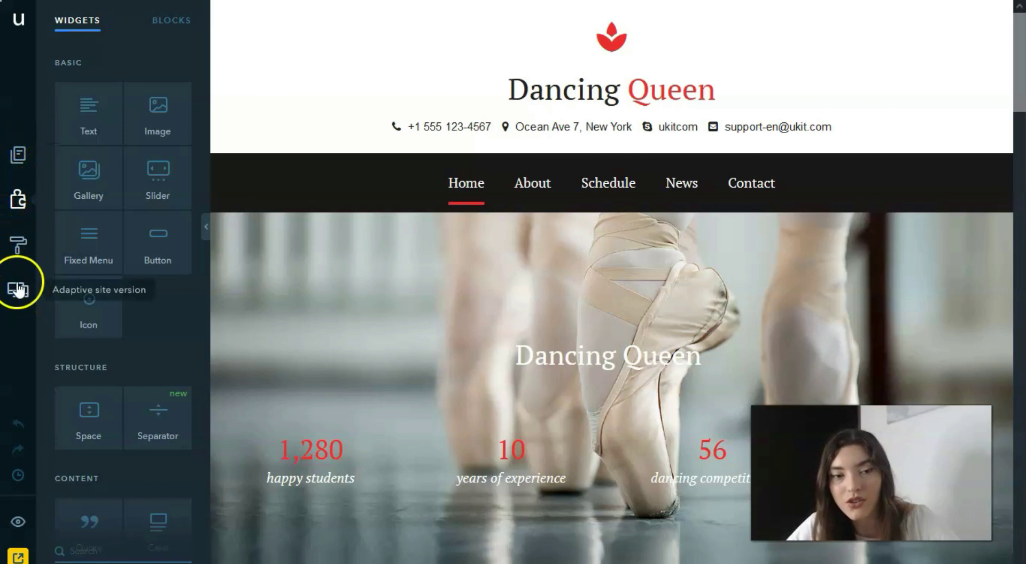
pyautogui.click(16, 155)
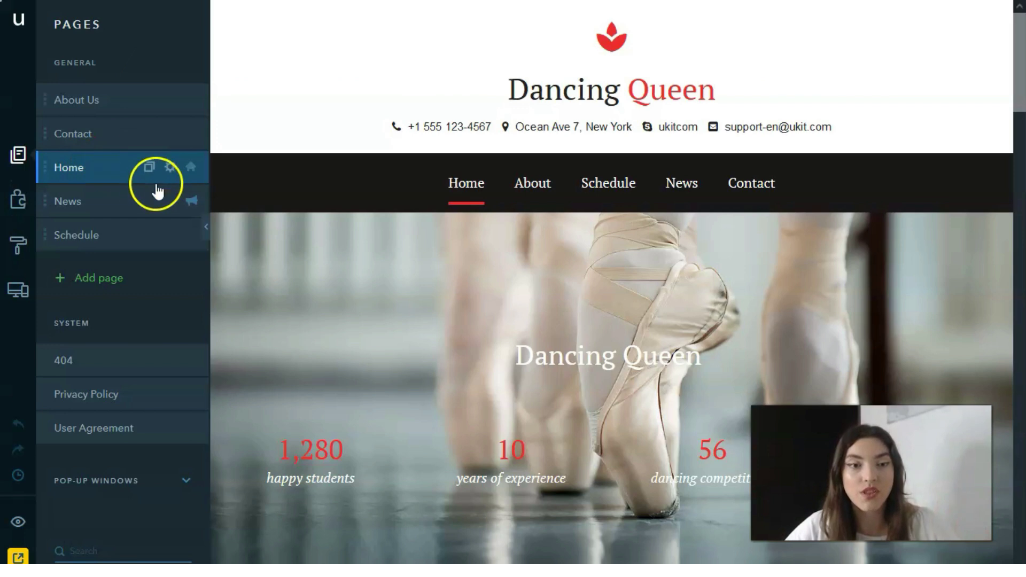
pyautogui.click(111, 146)
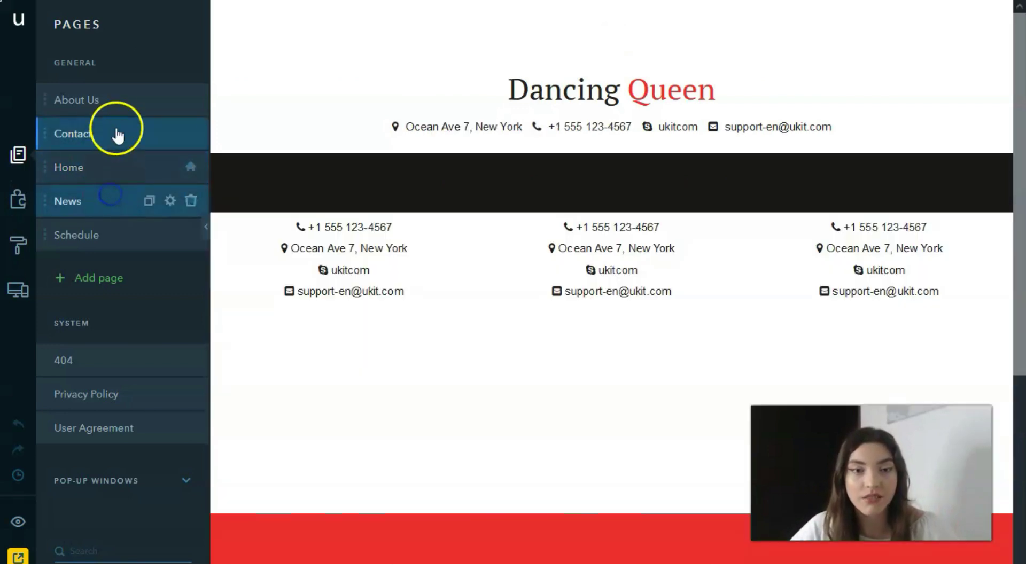
# Drag the Home, Contact, News and About Us rows into order: Home, About Us, Schedule, News, Contact
pyautogui.click(114, 166)
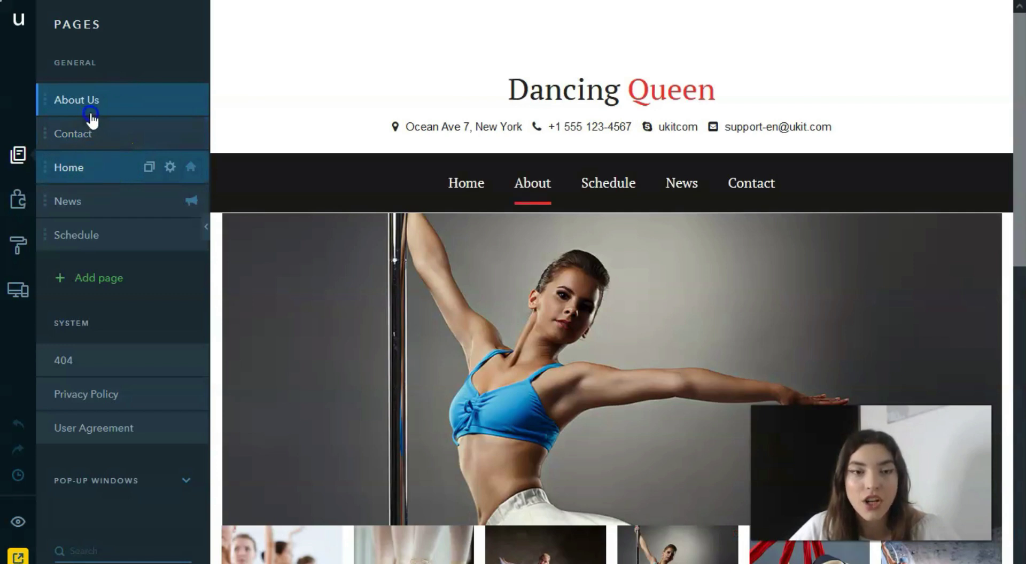
pyautogui.moveTo(84, 166); pyautogui.dragTo(79, 132)
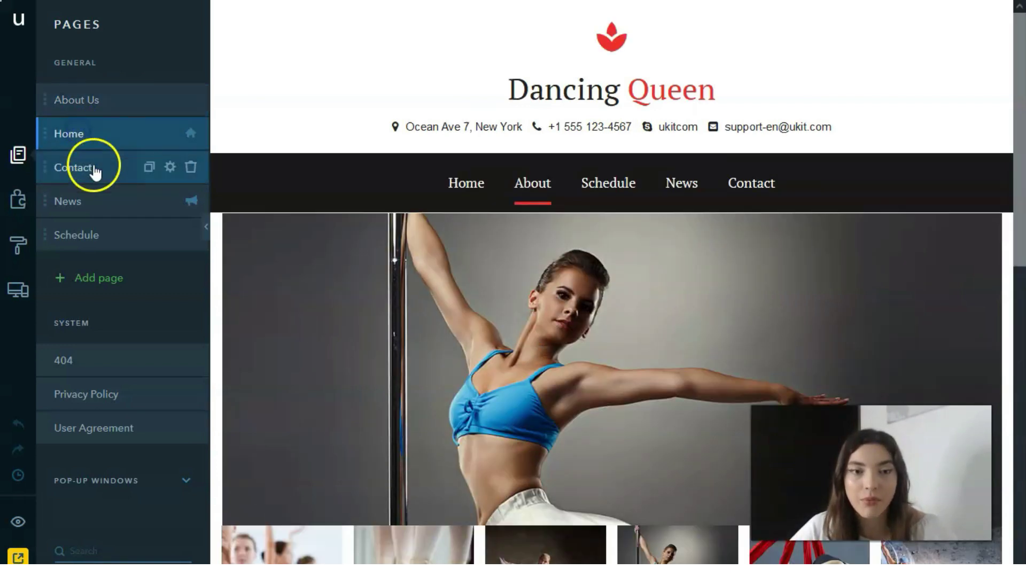
pyautogui.click(95, 170)
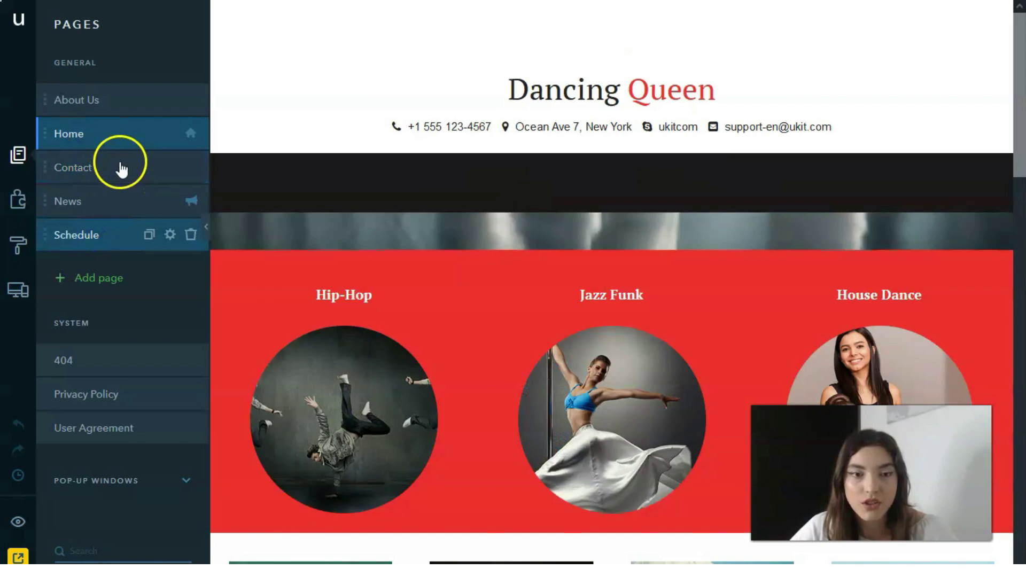
pyautogui.moveTo(121, 168); pyautogui.dragTo(122, 240)
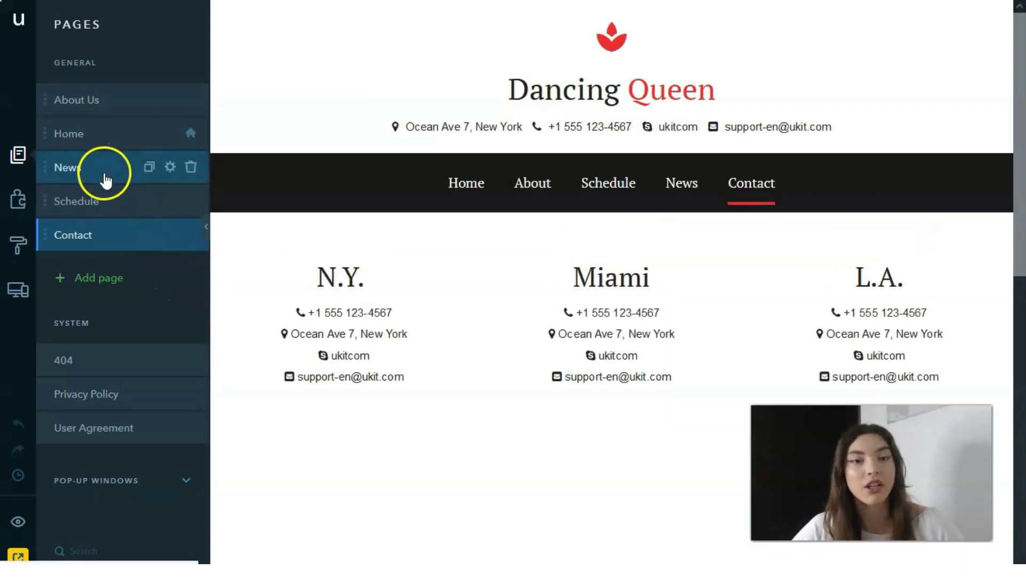
pyautogui.moveTo(100, 171); pyautogui.dragTo(105, 212)
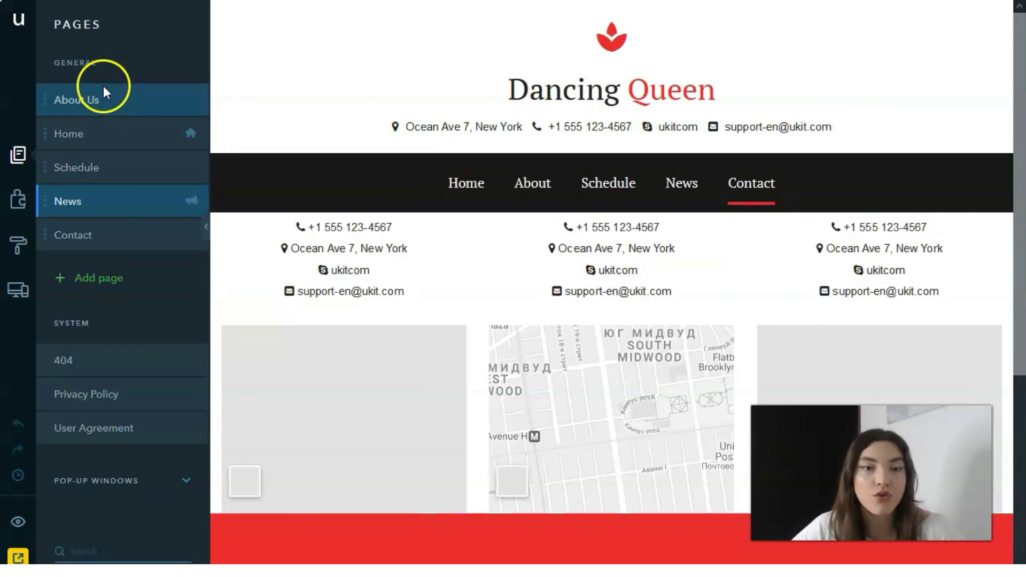
pyautogui.moveTo(104, 99); pyautogui.dragTo(111, 153)
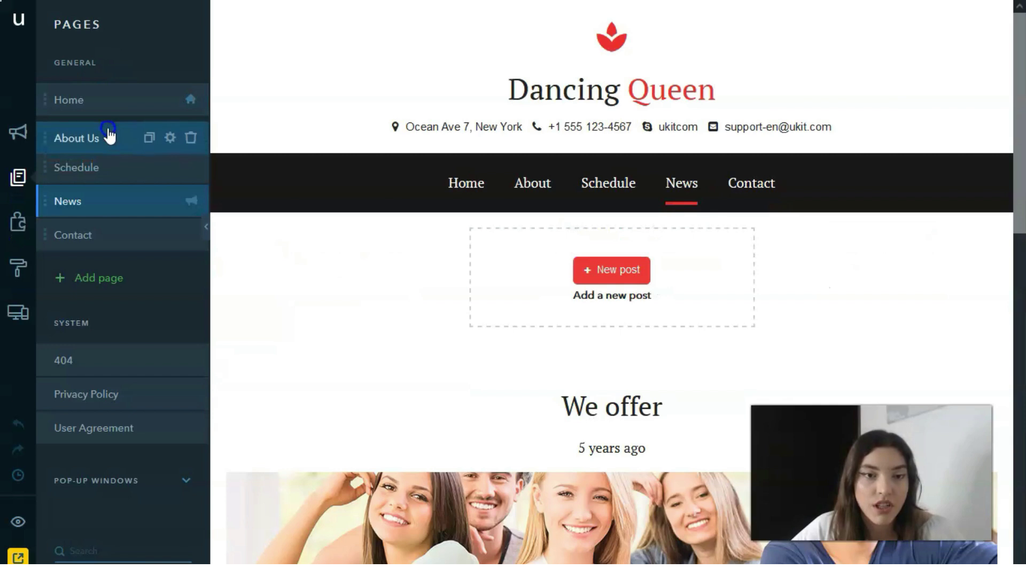
pyautogui.click(112, 215)
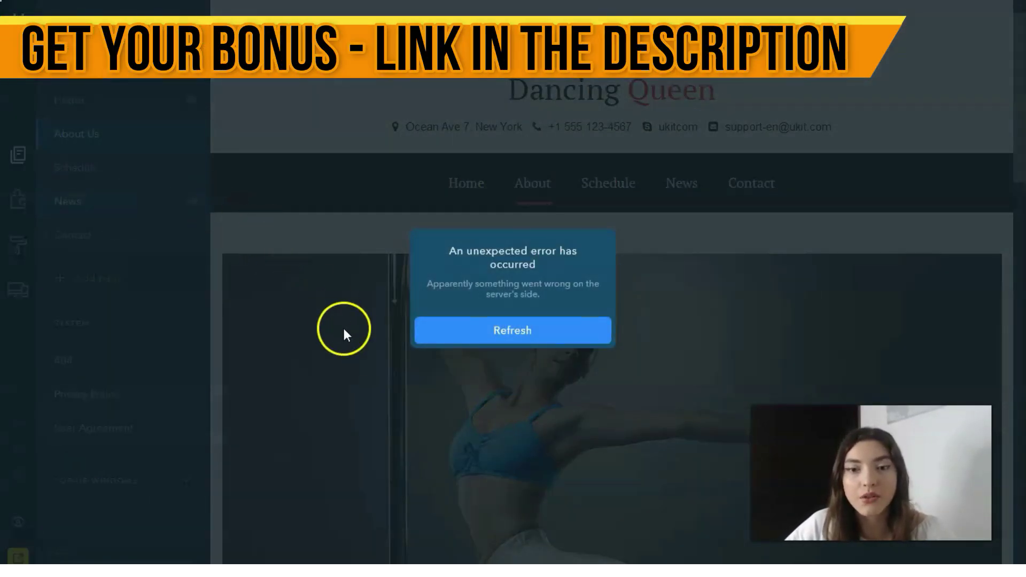
# Refresh the editor after the server error and bring back the pages and widgets panels
pyautogui.click(433, 330)
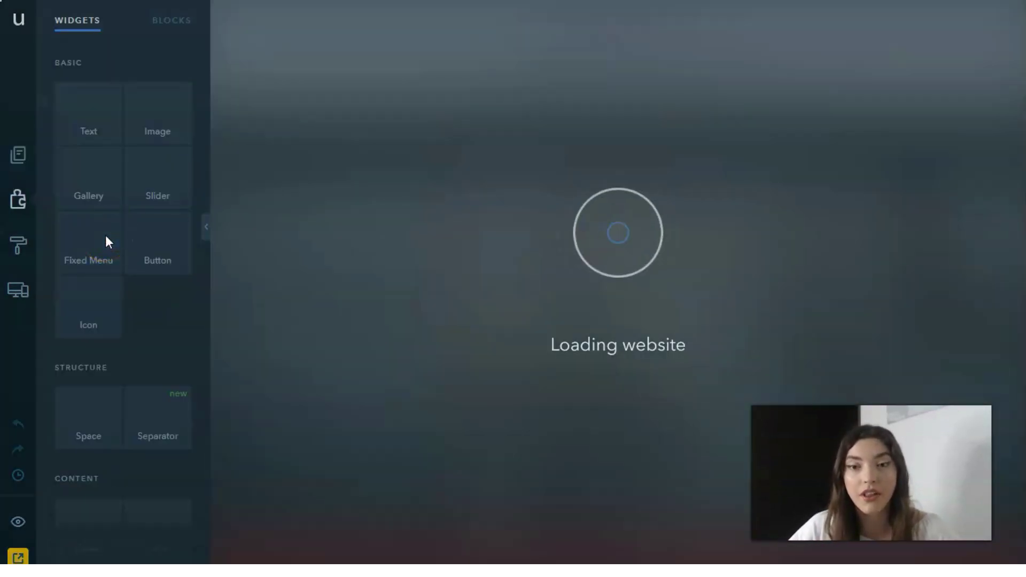
pyautogui.click(18, 154)
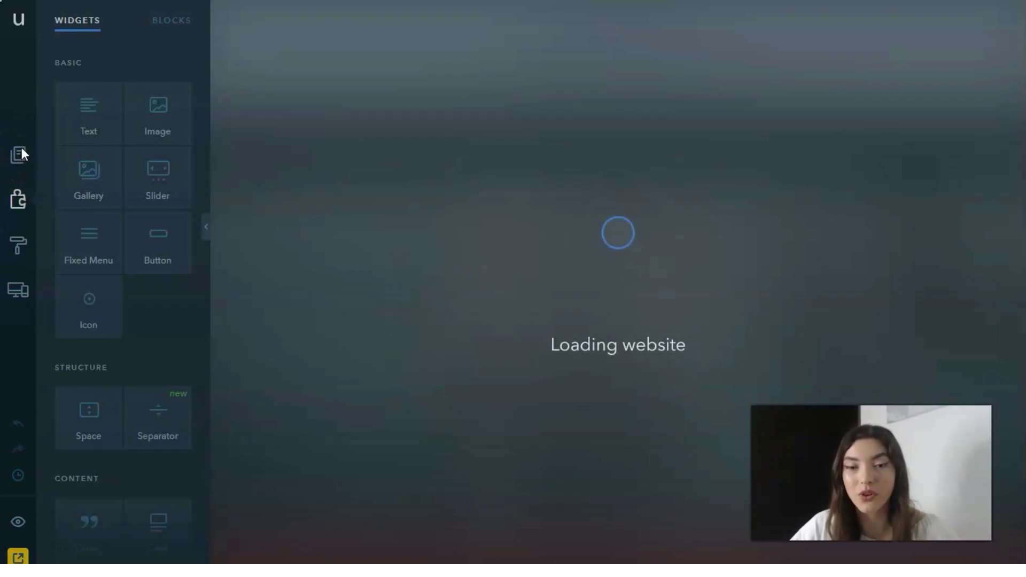
pyautogui.click(19, 529)
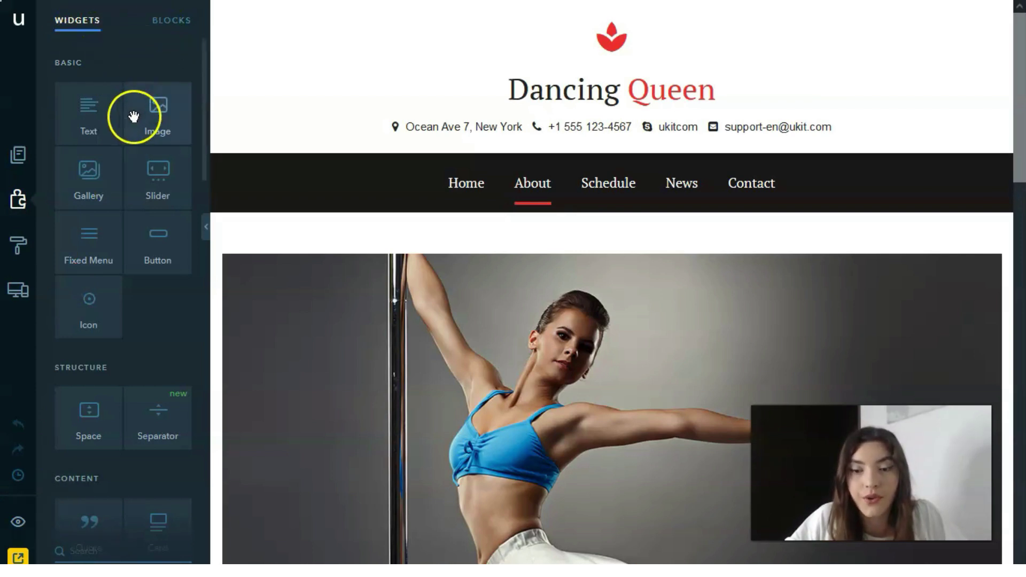
pyautogui.moveTo(89, 115)
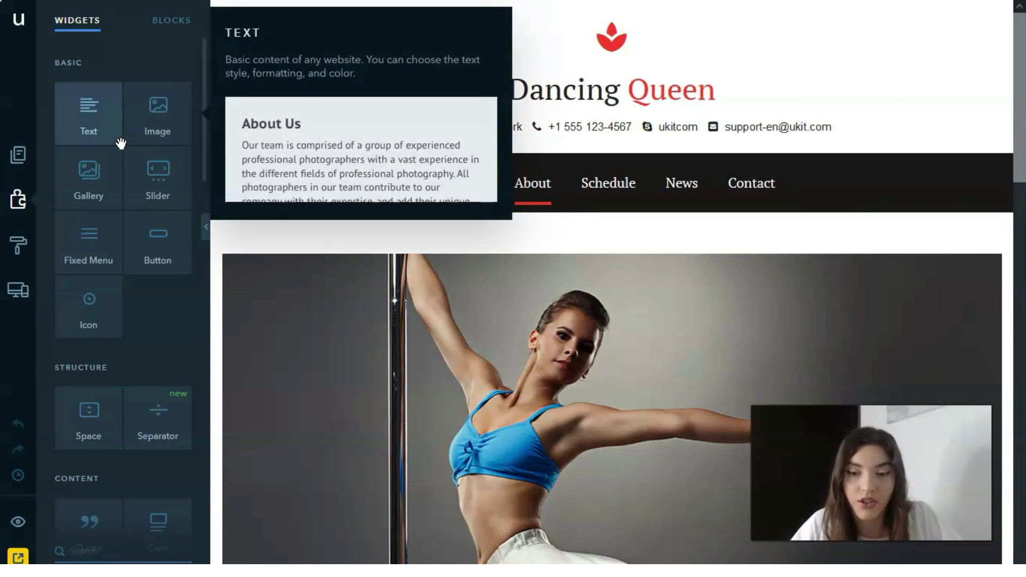
# Drag a Text paragraph, a Gallery and one more widget onto the About page
pyautogui.moveTo(89, 113); pyautogui.dragTo(602, 281)
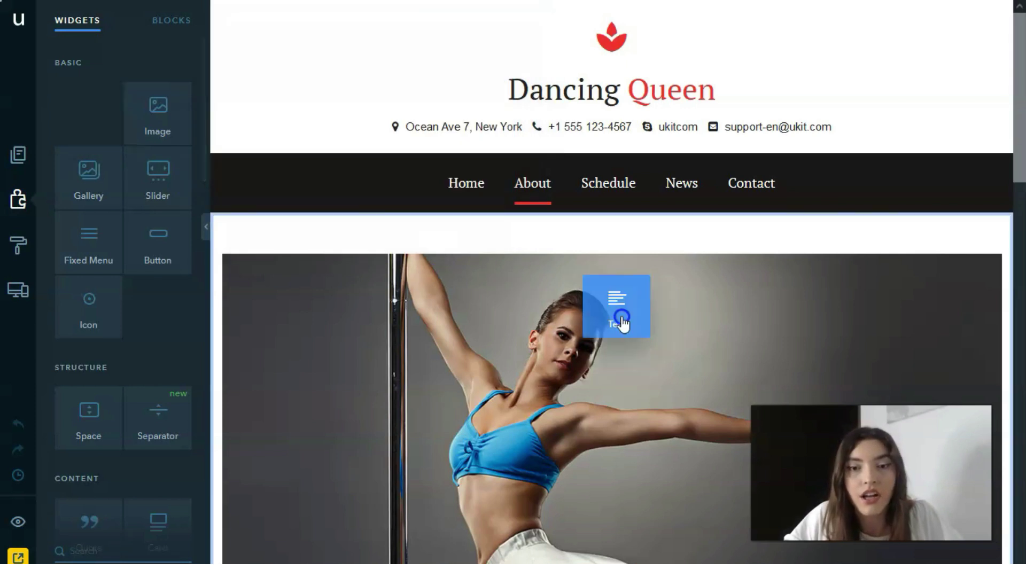
pyautogui.moveTo(94, 192); pyautogui.dragTo(553, 449)
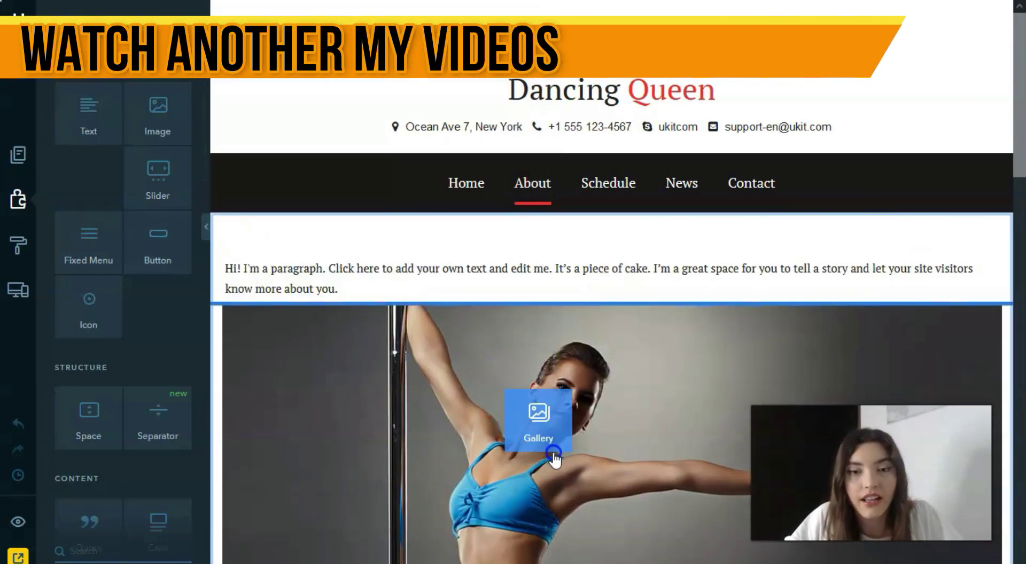
pyautogui.moveTo(89, 240); pyautogui.dragTo(866, 183)
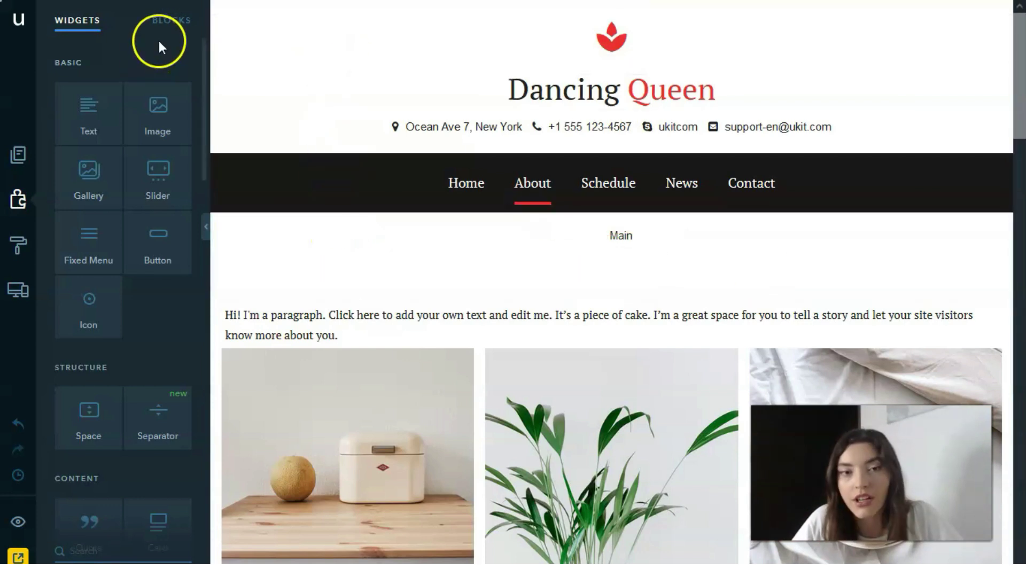
# Place the N.Y., Miami and L.A. timetable files block above the About page's Main section
pyautogui.click(166, 27)
pyautogui.scroll(-5, 129, 281)
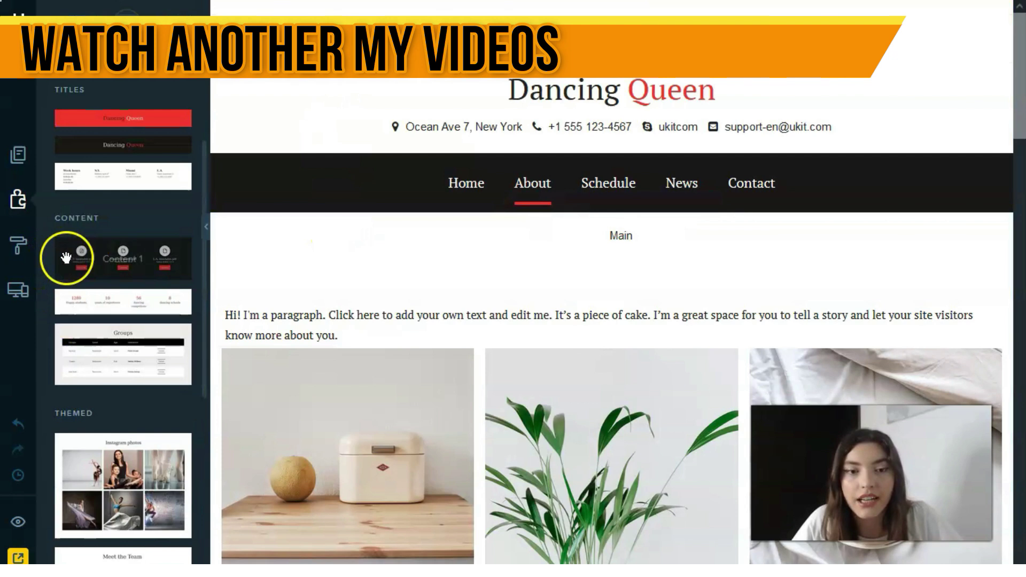
pyautogui.moveTo(123, 257); pyautogui.dragTo(481, 268)
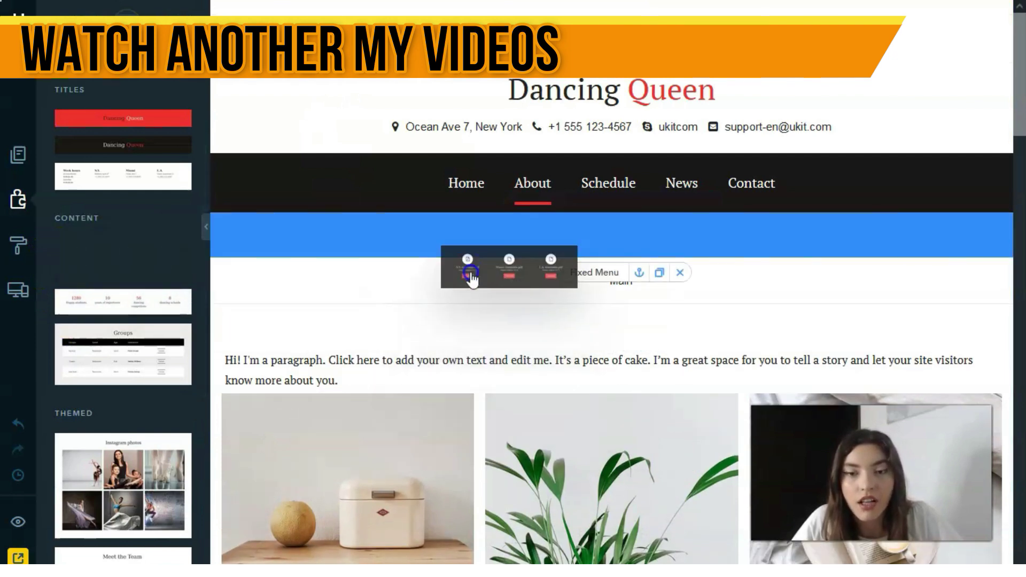
pyautogui.moveTo(247, 278); pyautogui.dragTo(248, 273)
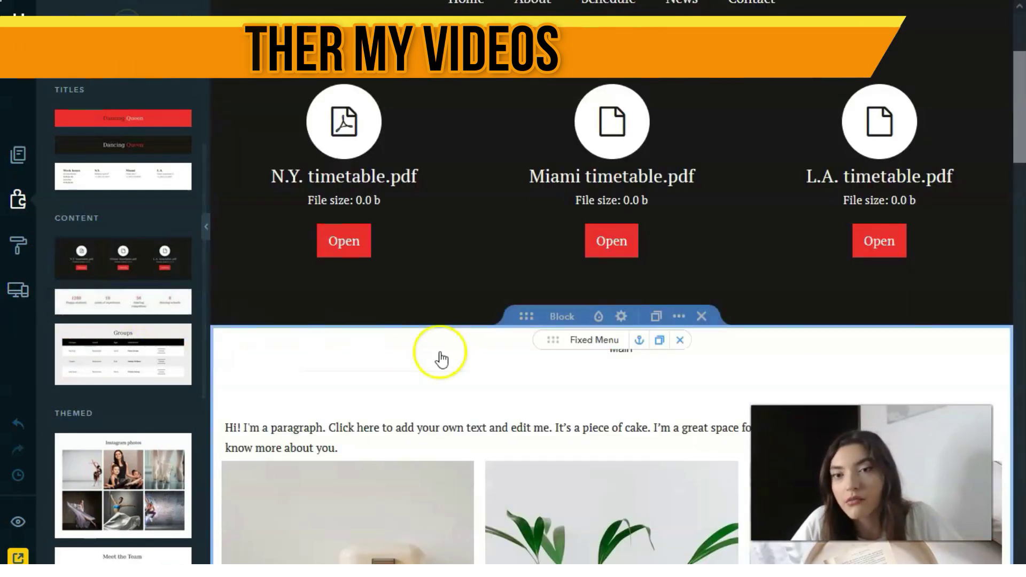
pyautogui.scroll(-3, 553, 337)
pyautogui.scroll(6, 529, 333)
pyautogui.scroll(2, 321, 344)
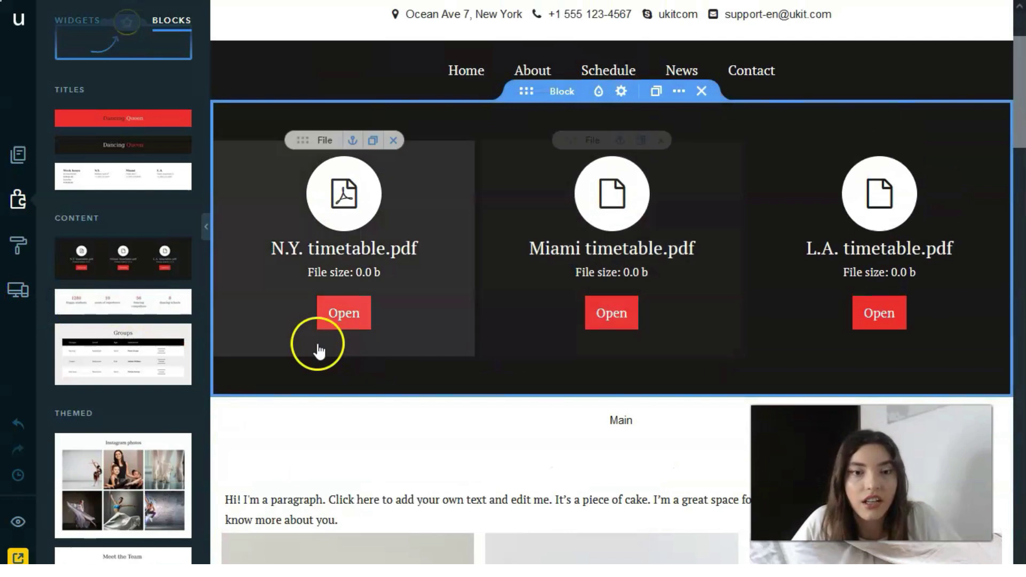
# Try red, yellow and green colour schemes, settle on purple, then view Adaptive View settings
pyautogui.click(18, 245)
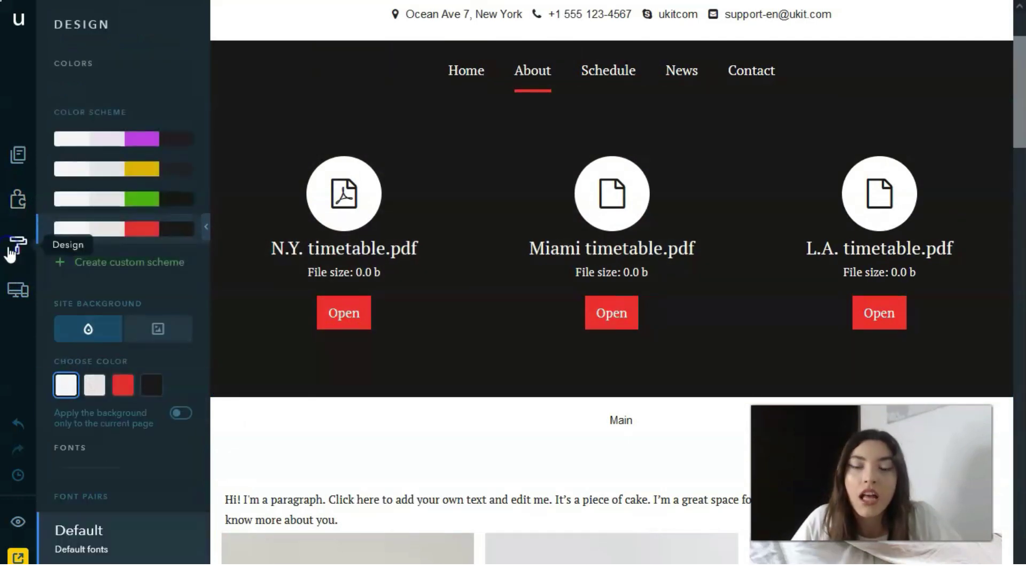
pyautogui.click(83, 235)
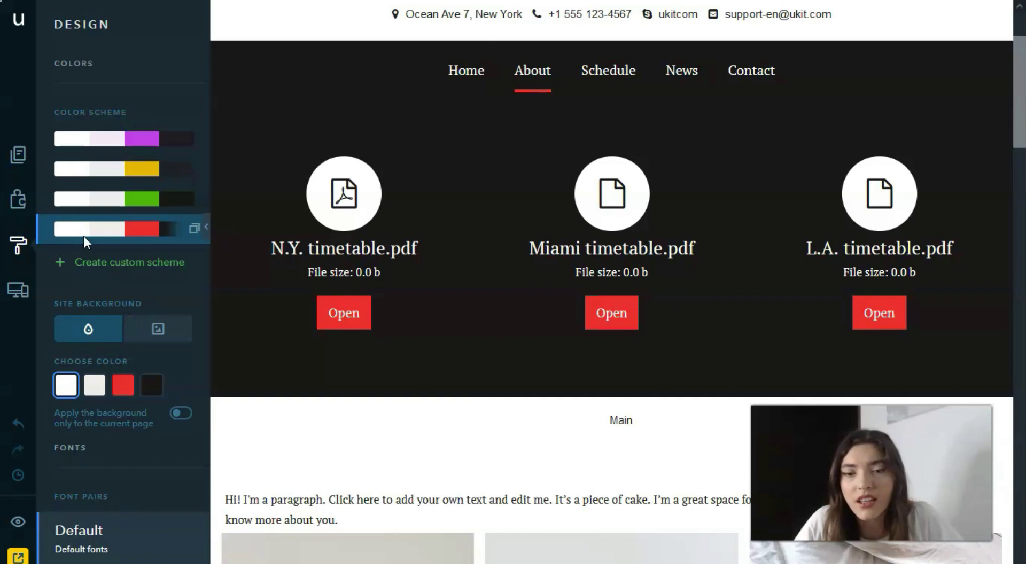
pyautogui.click(79, 167)
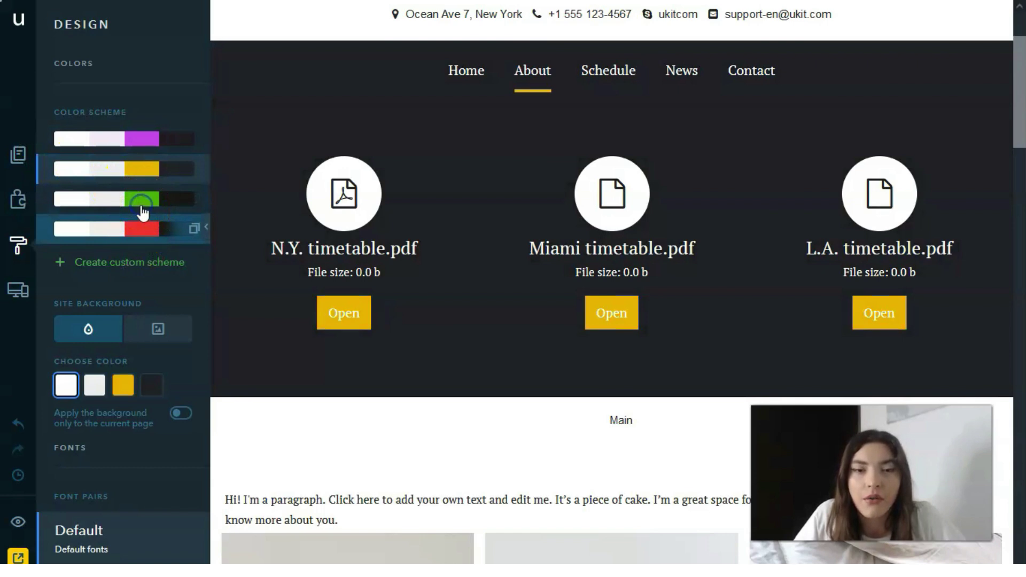
pyautogui.click(146, 201)
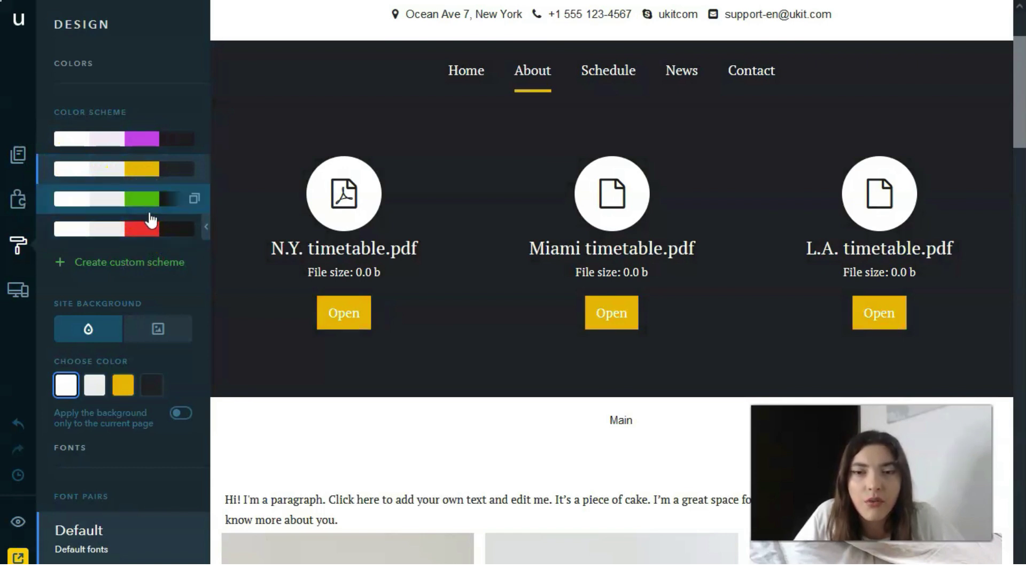
pyautogui.click(143, 143)
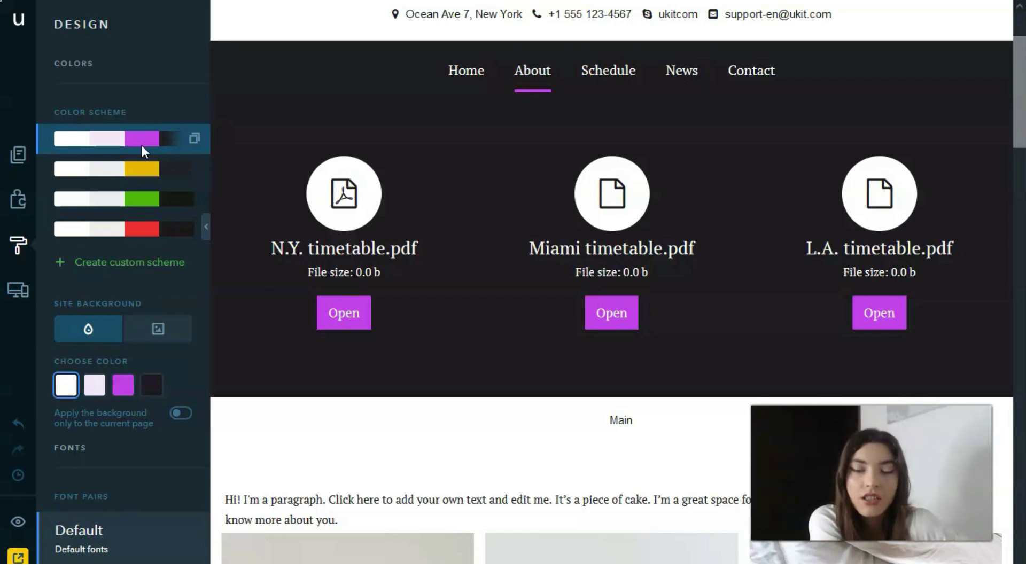
pyautogui.click(18, 290)
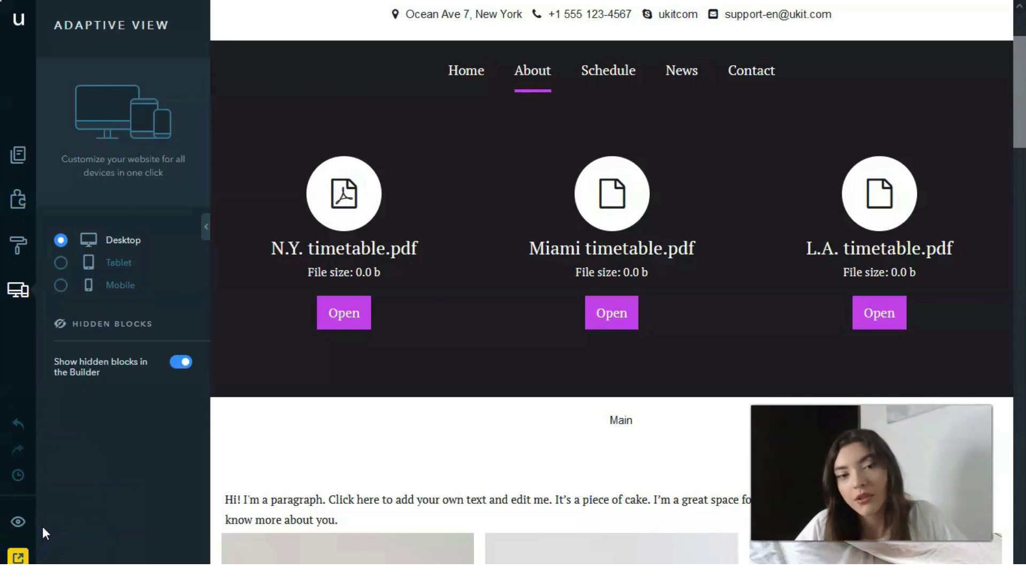
# Preview the tablet and mobile layouts, then hide the Meet the Team block on mobile
pyautogui.click(116, 265)
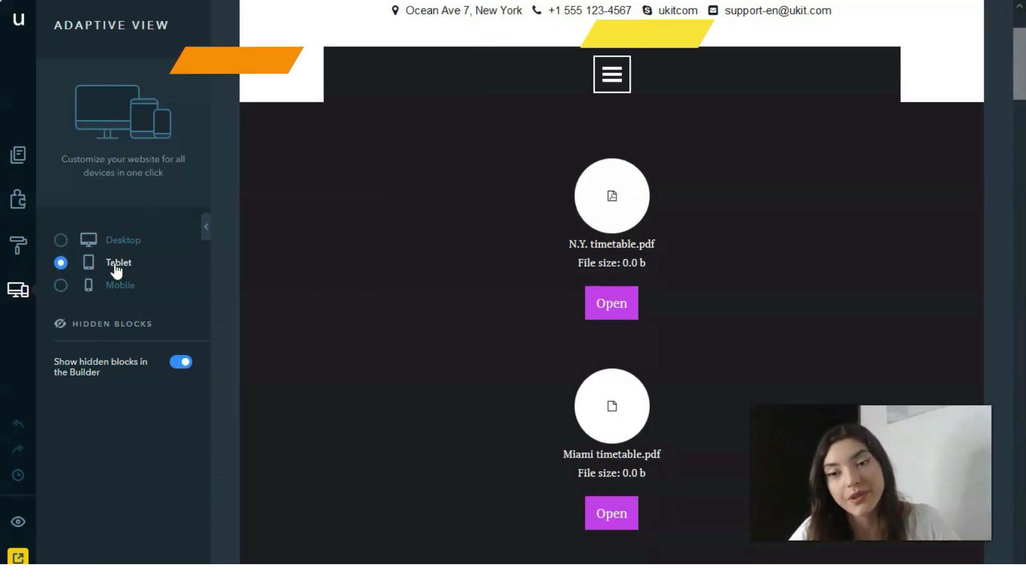
pyautogui.scroll(-4, 446, 320)
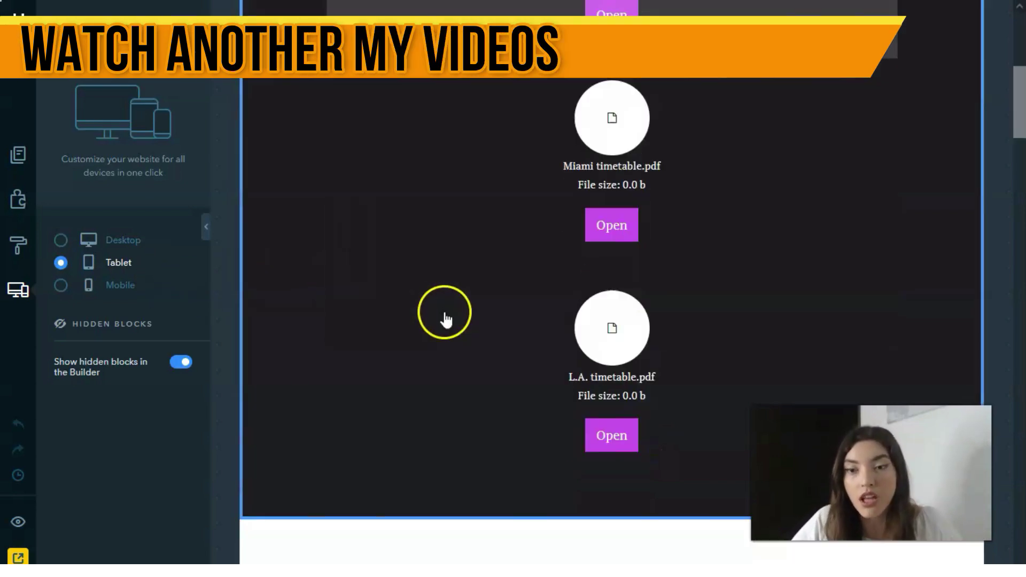
pyautogui.scroll(-5, 446, 319)
pyautogui.scroll(-5, 446, 319)
pyautogui.scroll(-4, 446, 319)
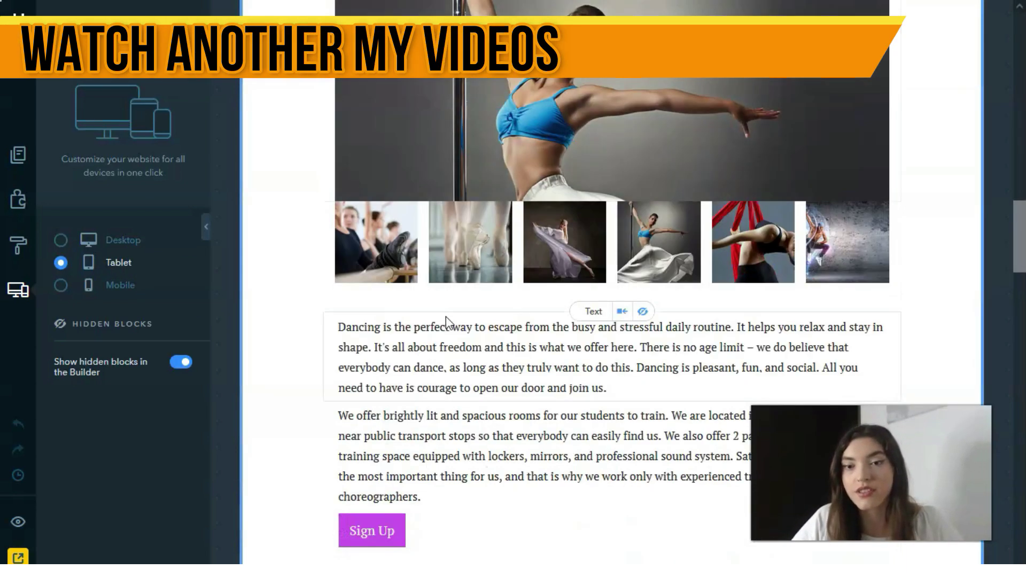
pyautogui.scroll(-5, 447, 317)
pyautogui.scroll(-5, 446, 317)
pyautogui.scroll(-2, 445, 317)
pyautogui.scroll(-4, 446, 317)
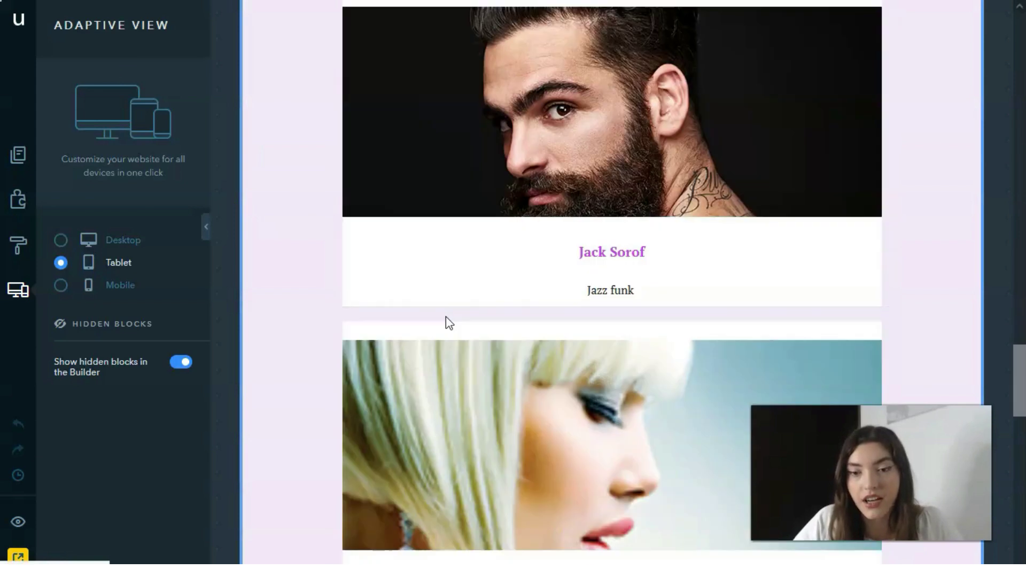
pyautogui.scroll(-4, 446, 317)
pyautogui.scroll(-3, 445, 317)
pyautogui.scroll(-4, 446, 317)
pyautogui.scroll(2, 445, 316)
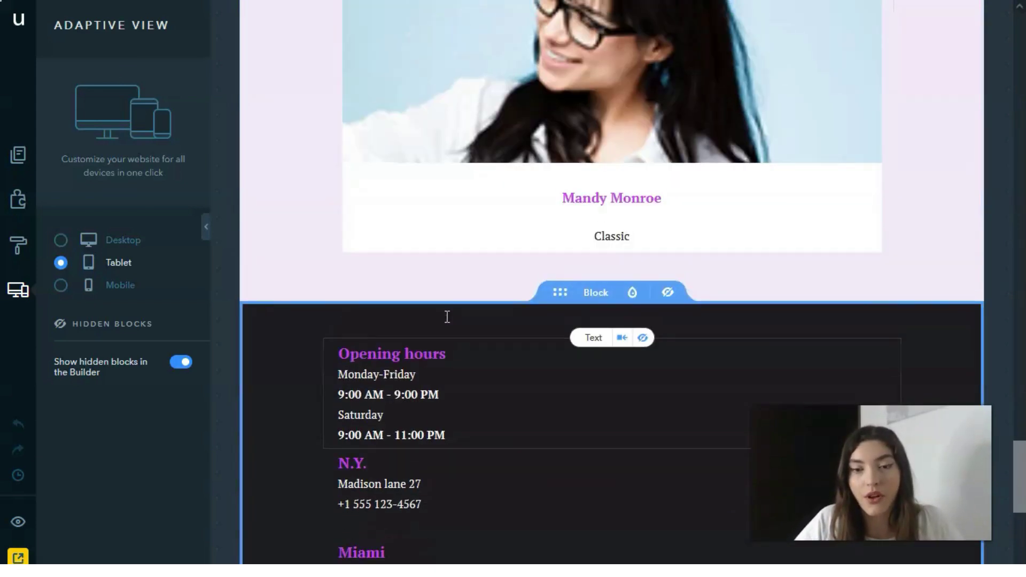
pyautogui.scroll(5, 447, 317)
pyautogui.scroll(2, 446, 317)
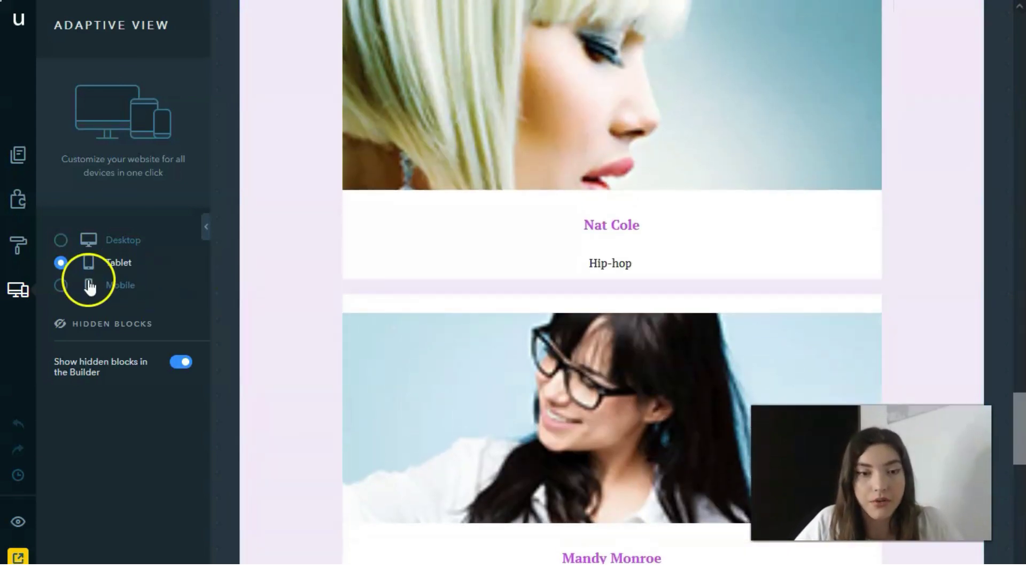
pyautogui.click(61, 285)
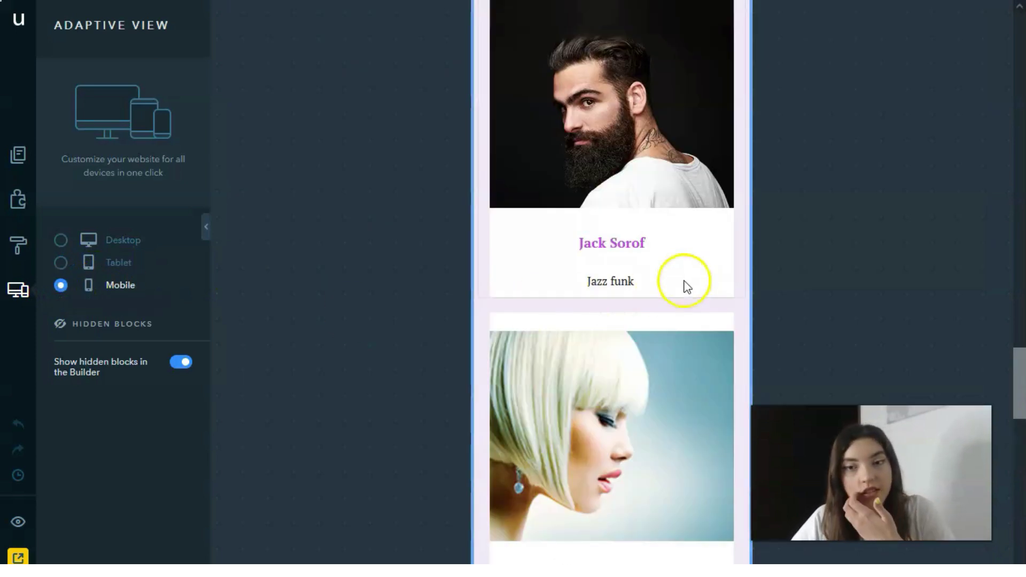
pyautogui.scroll(4, 685, 284)
pyautogui.scroll(5, 686, 285)
pyautogui.scroll(3, 658, 321)
pyautogui.scroll(-2, 641, 306)
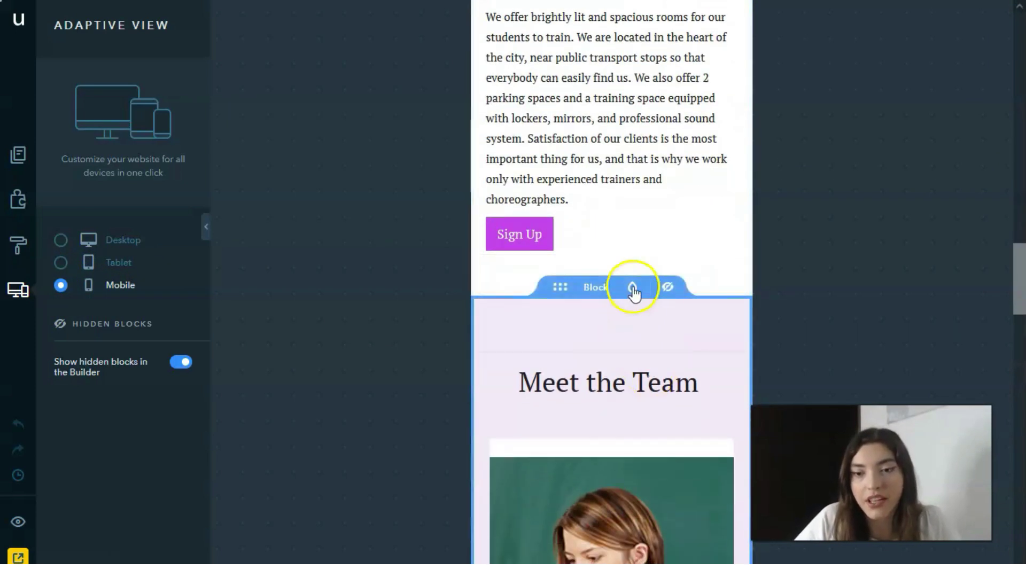
pyautogui.click(664, 290)
pyautogui.scroll(5, 765, 244)
pyautogui.scroll(5, 722, 273)
pyautogui.scroll(6, 722, 275)
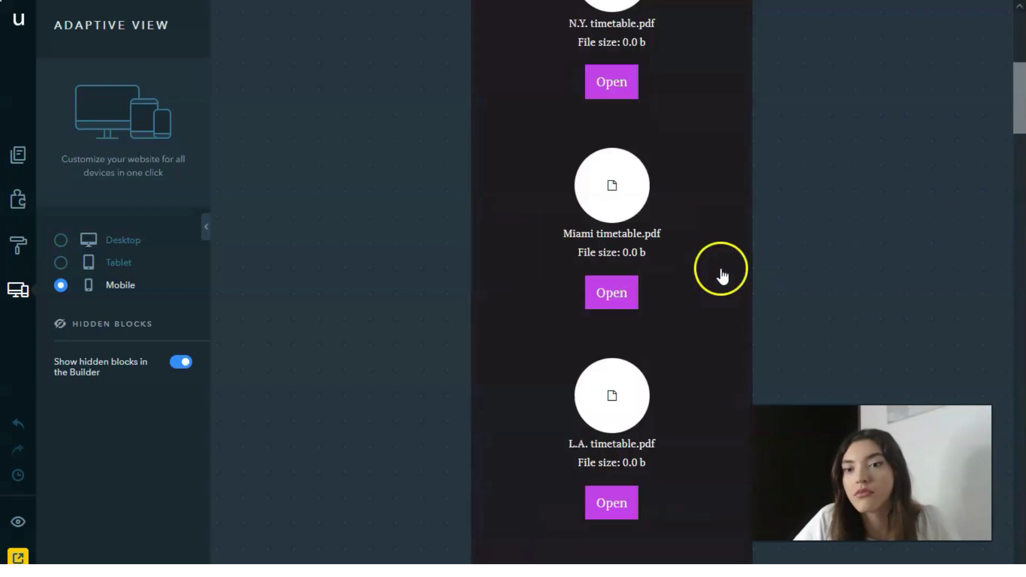
pyautogui.scroll(-4, 697, 320)
pyautogui.scroll(-4, 697, 321)
pyautogui.scroll(-2, 694, 325)
pyautogui.scroll(1, 690, 328)
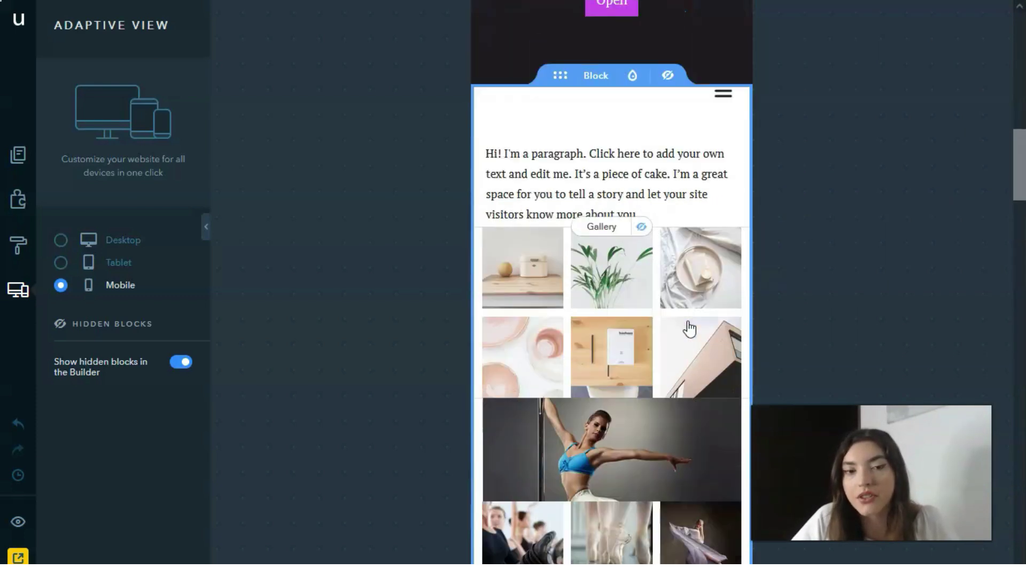
pyautogui.scroll(-1, 690, 328)
pyautogui.scroll(-3, 609, 337)
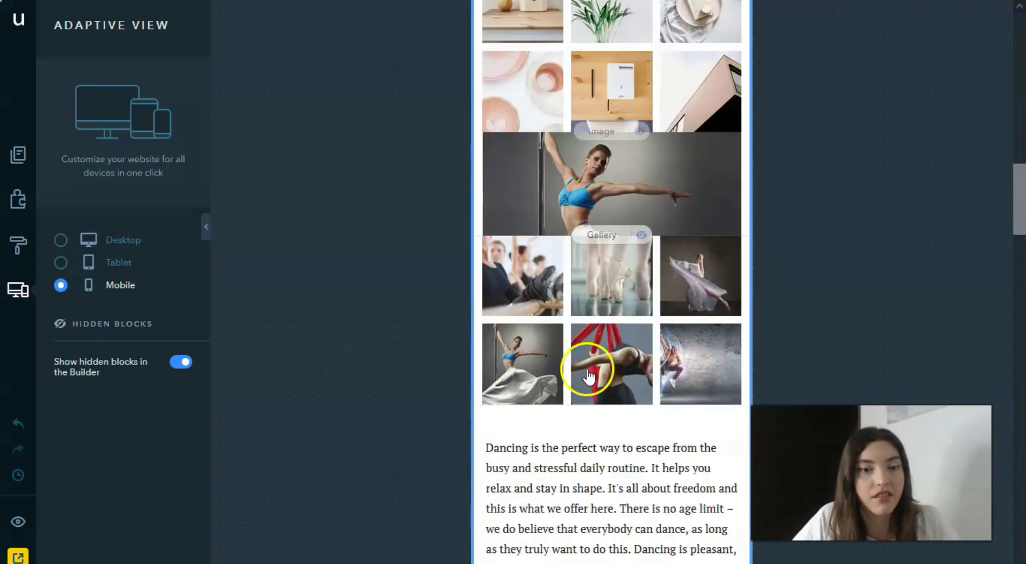
pyautogui.scroll(-1, 590, 375)
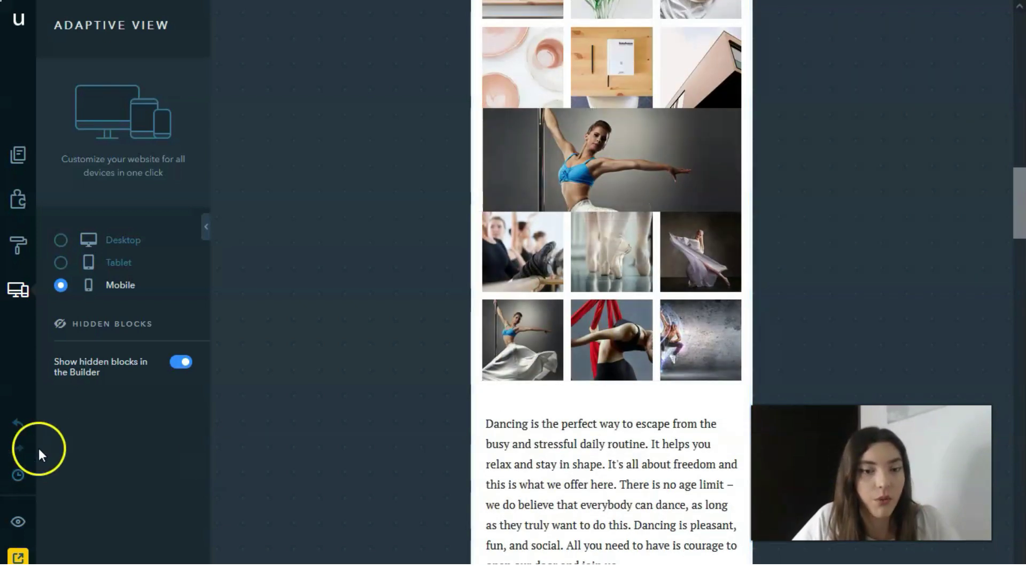
# Switch Adaptive View back to Desktop for the About page
pyautogui.click(62, 240)
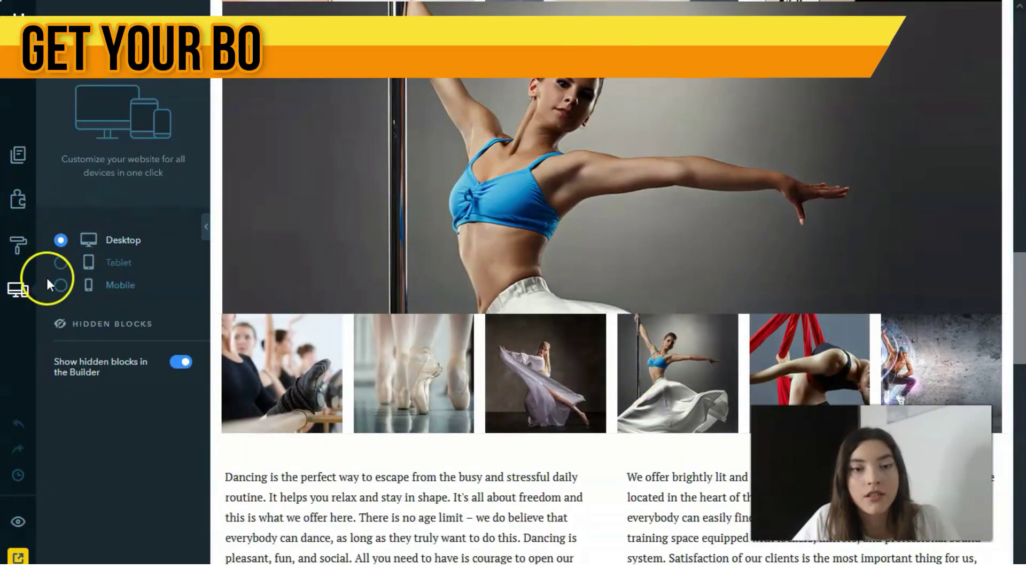
pyautogui.scroll(5, 528, 313)
pyautogui.scroll(5, 527, 313)
pyautogui.scroll(5, 528, 312)
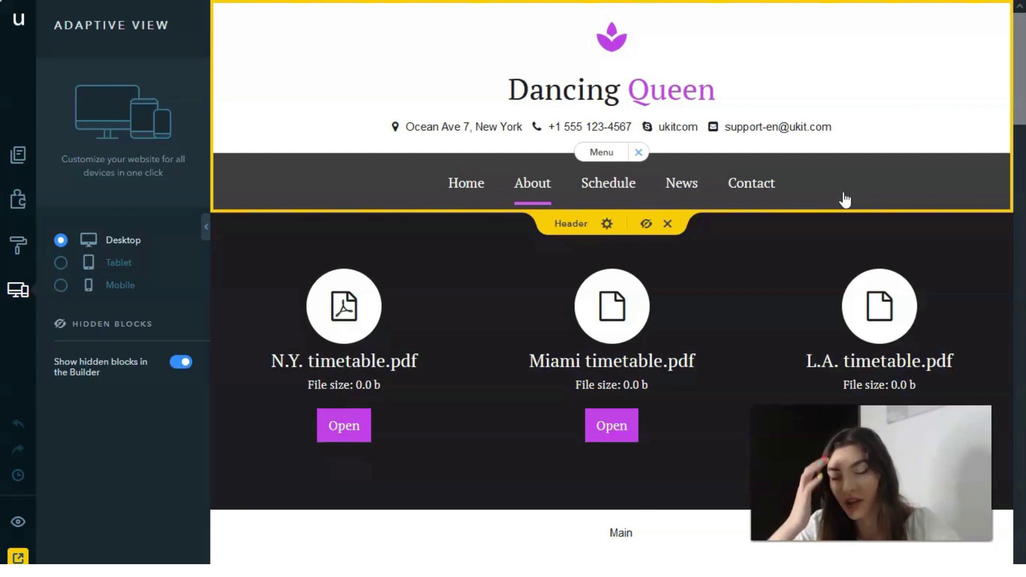
pyautogui.scroll(-6, 753, 210)
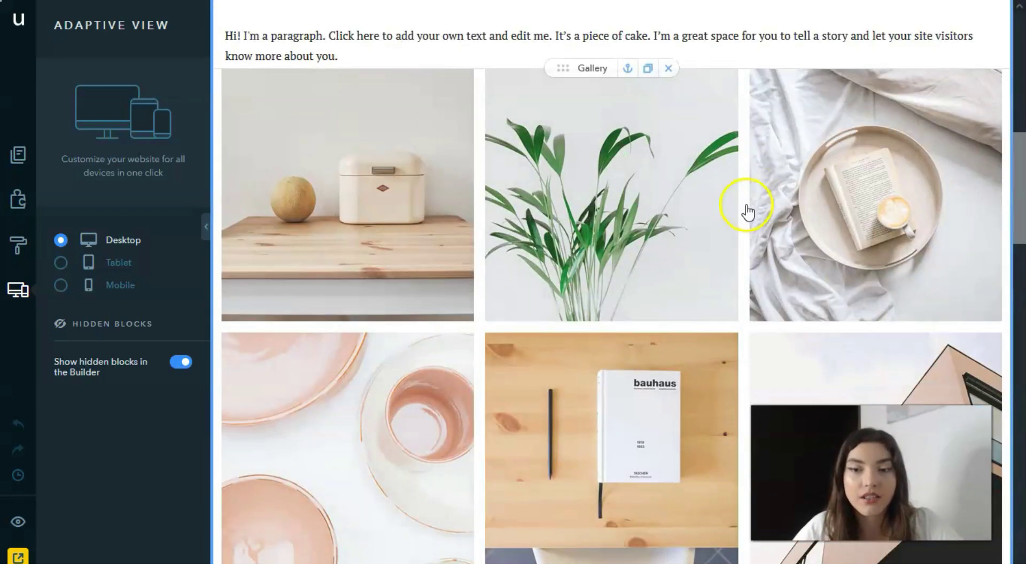
pyautogui.scroll(-5, 752, 210)
pyautogui.scroll(-5, 752, 210)
pyautogui.scroll(-5, 746, 216)
pyautogui.click(746, 217)
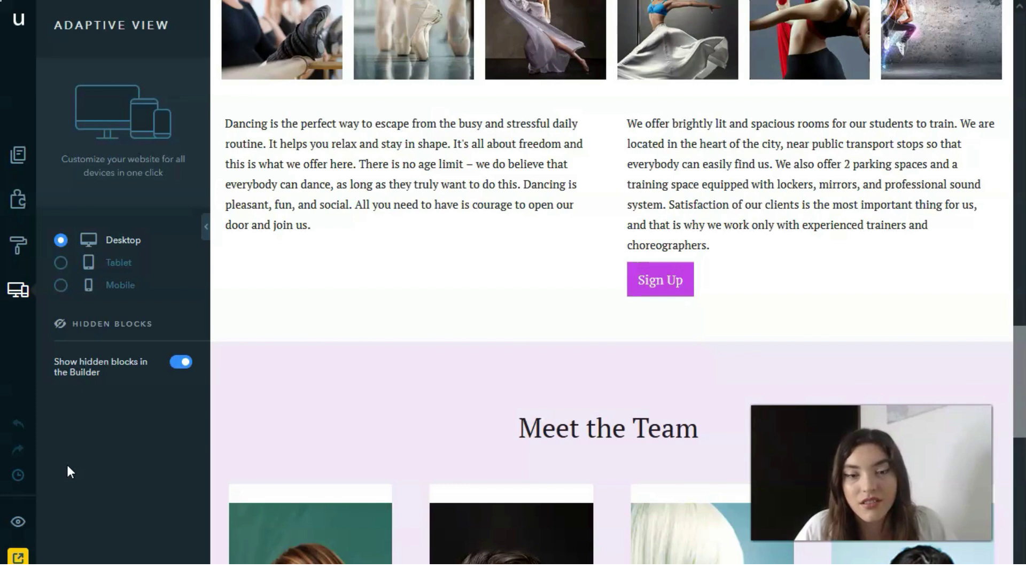
pyautogui.click(27, 541)
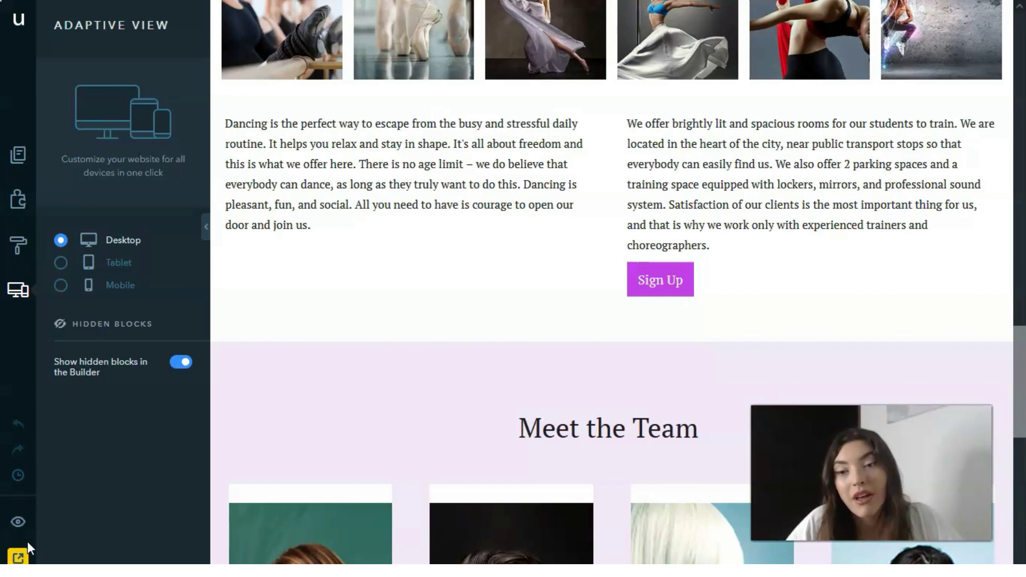